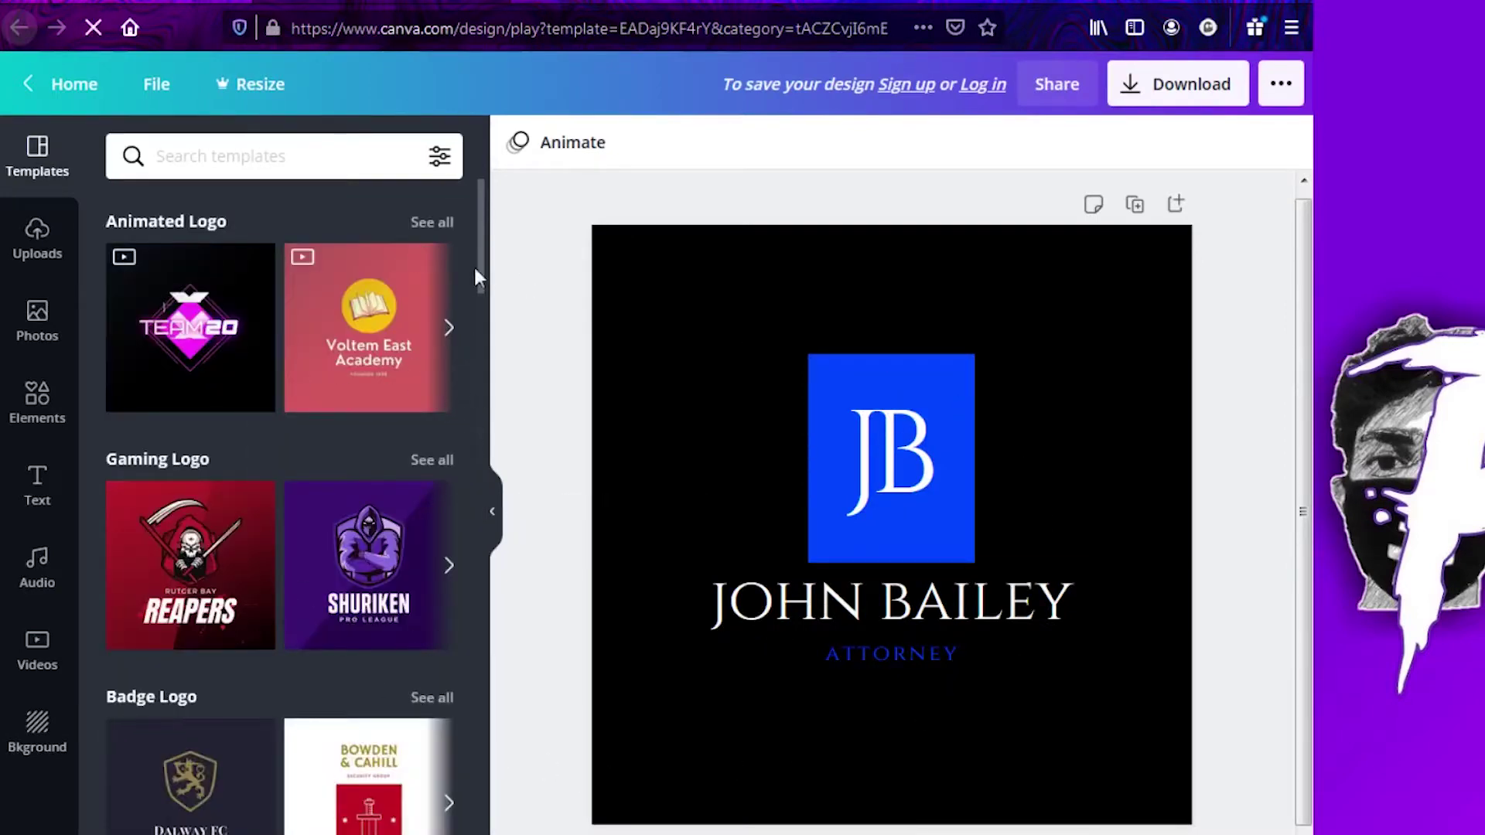
- Browse the logo templates and apply the red "Reapers" grim reaper template to the design
drag(475, 268, 462, 735)
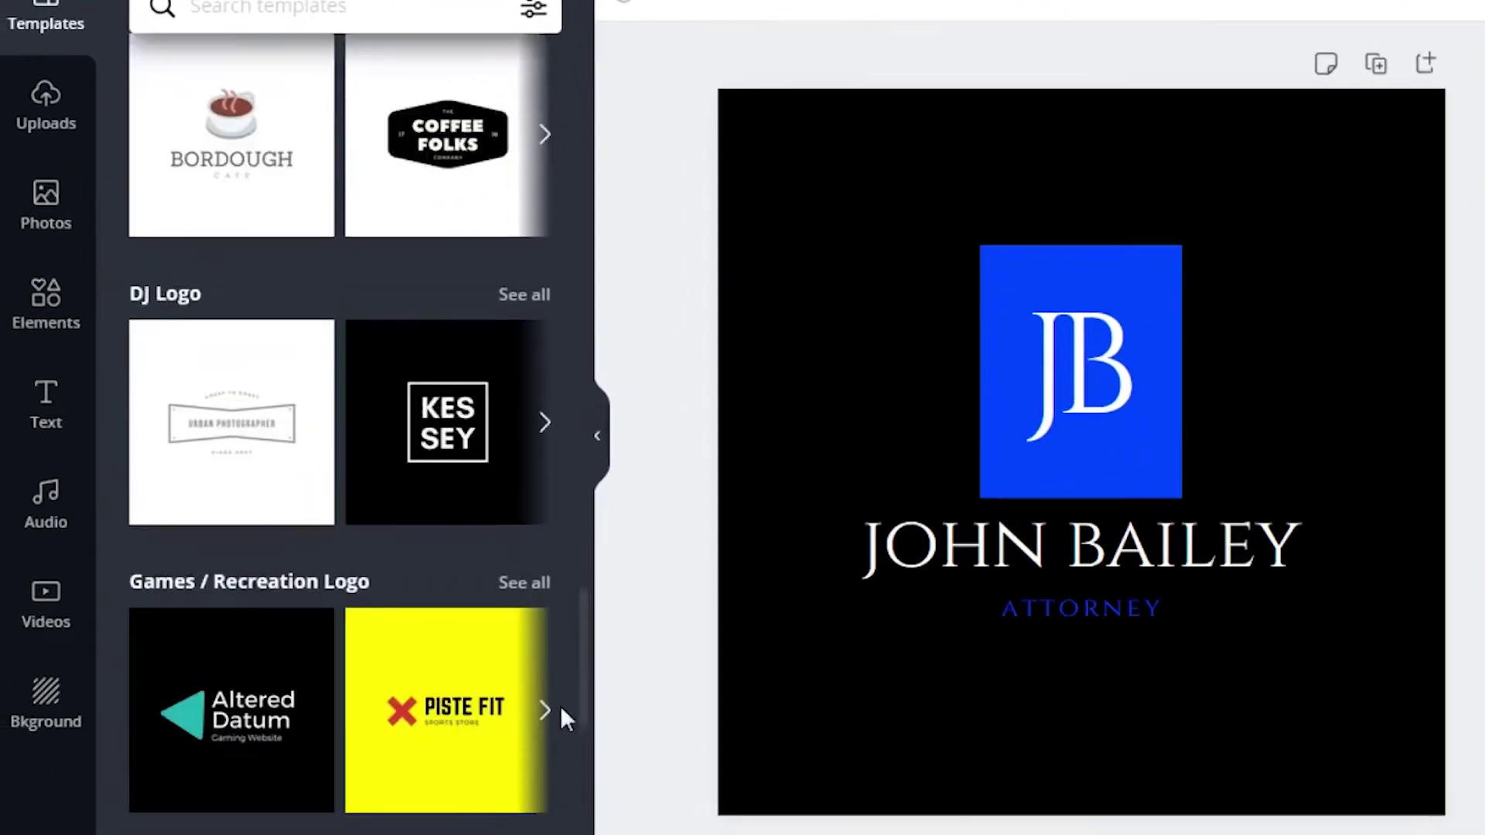
drag(562, 710, 554, 834)
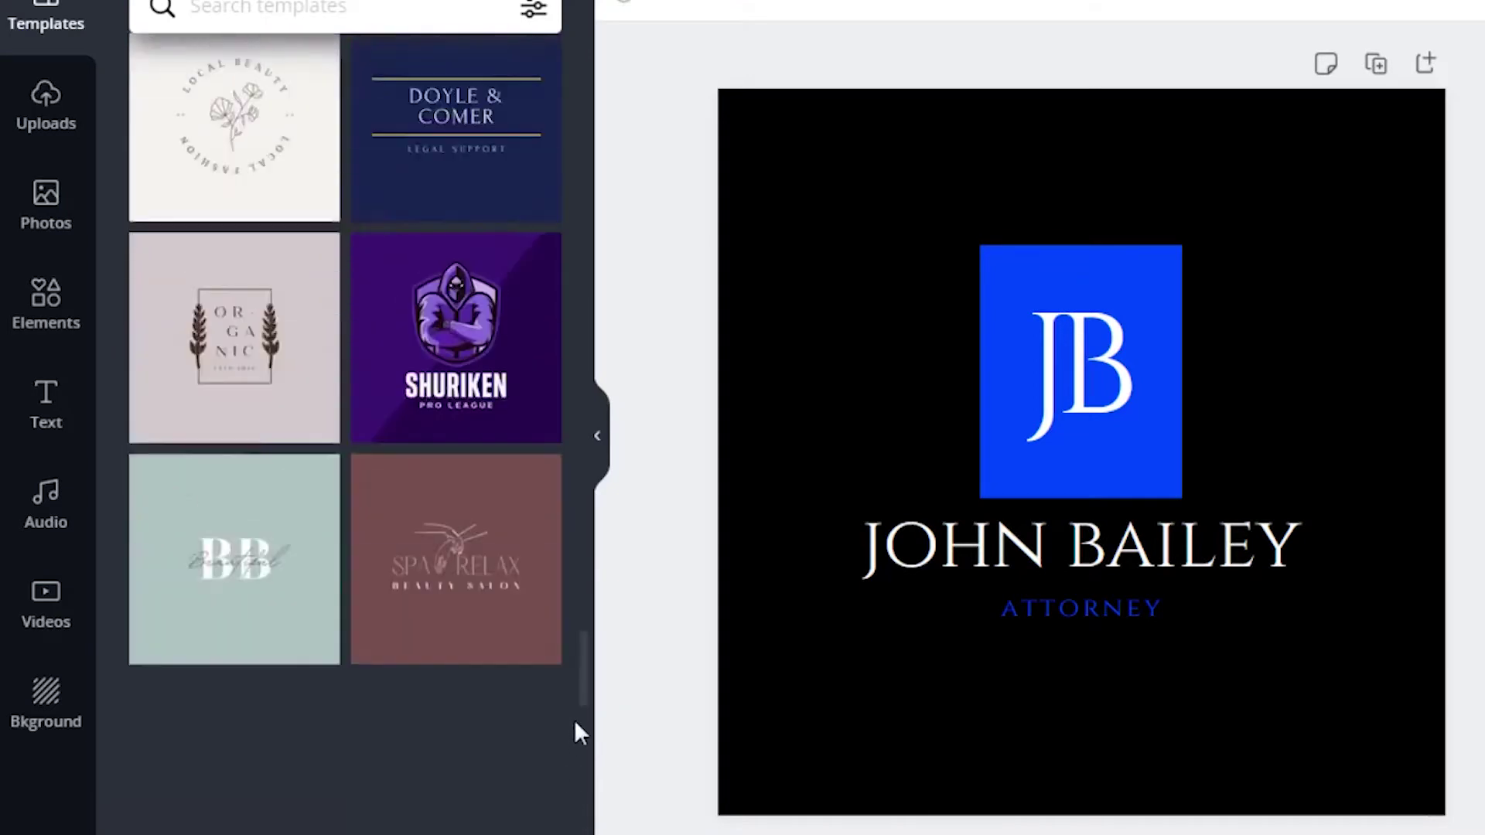
drag(579, 732, 577, 678)
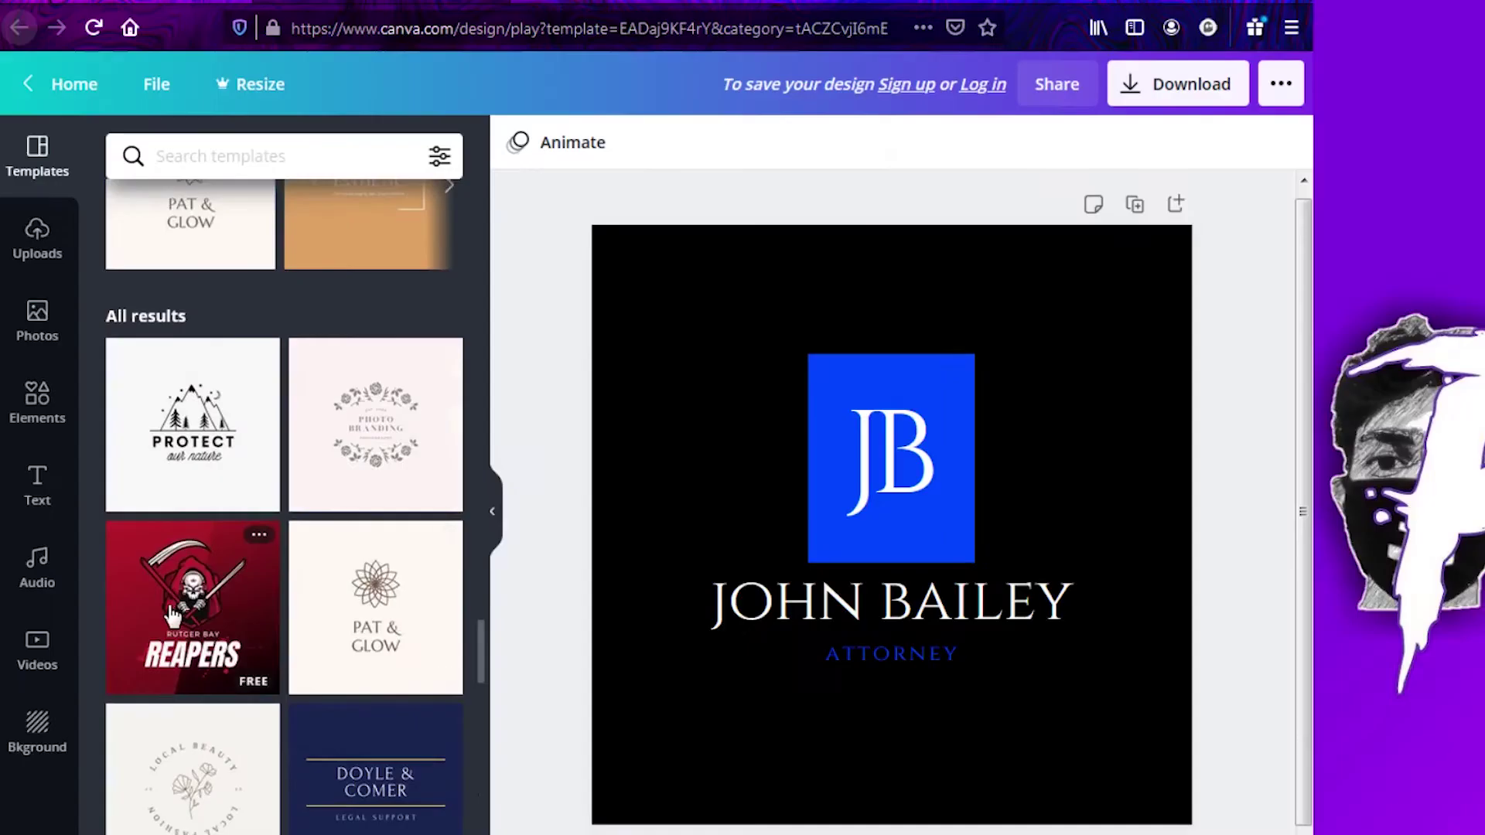
click(211, 563)
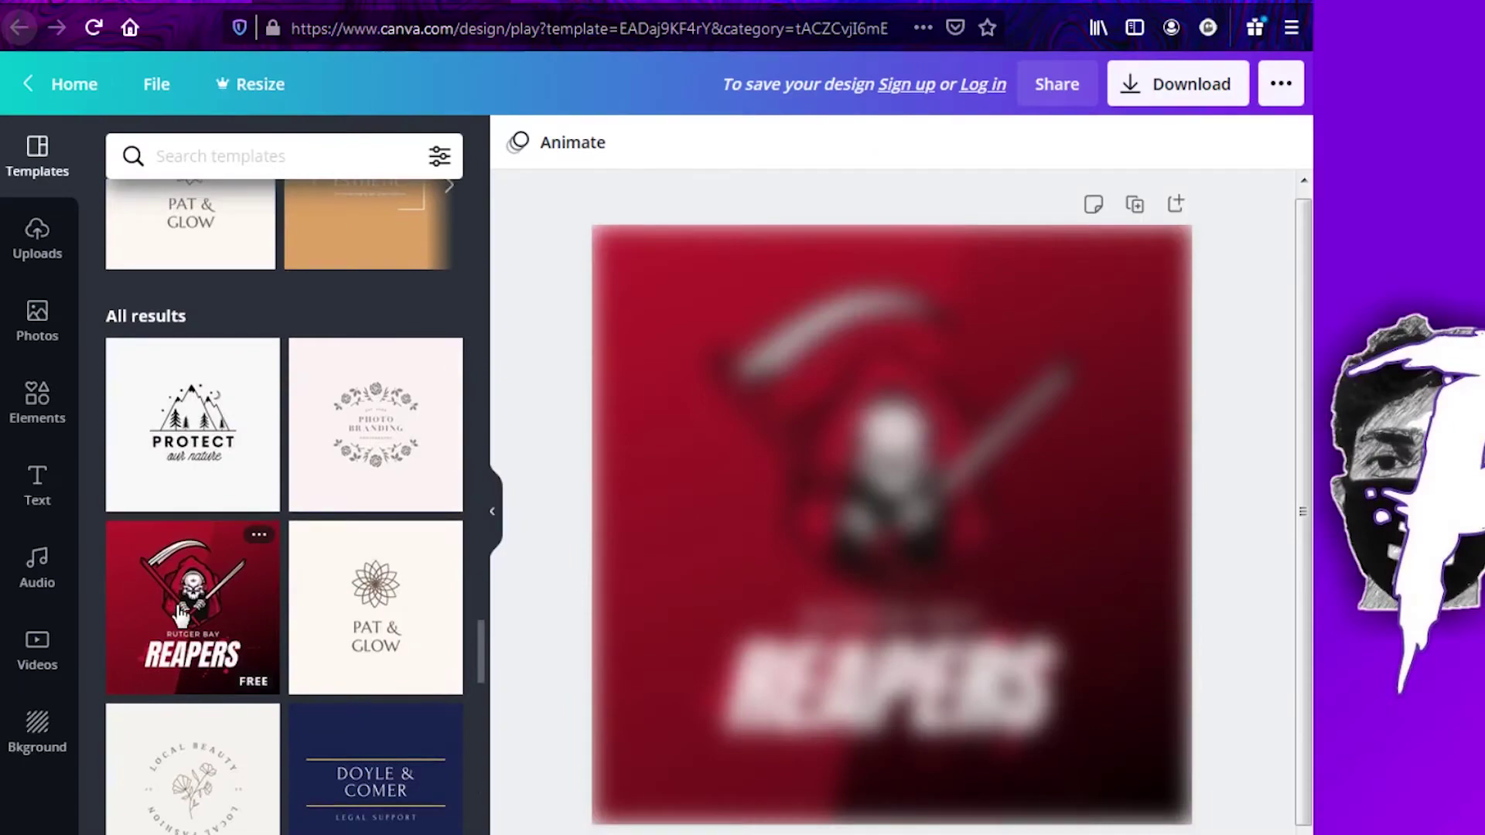
- Replace the large "REAPERS" title with "PARSA LIGHT"
click(933, 683)
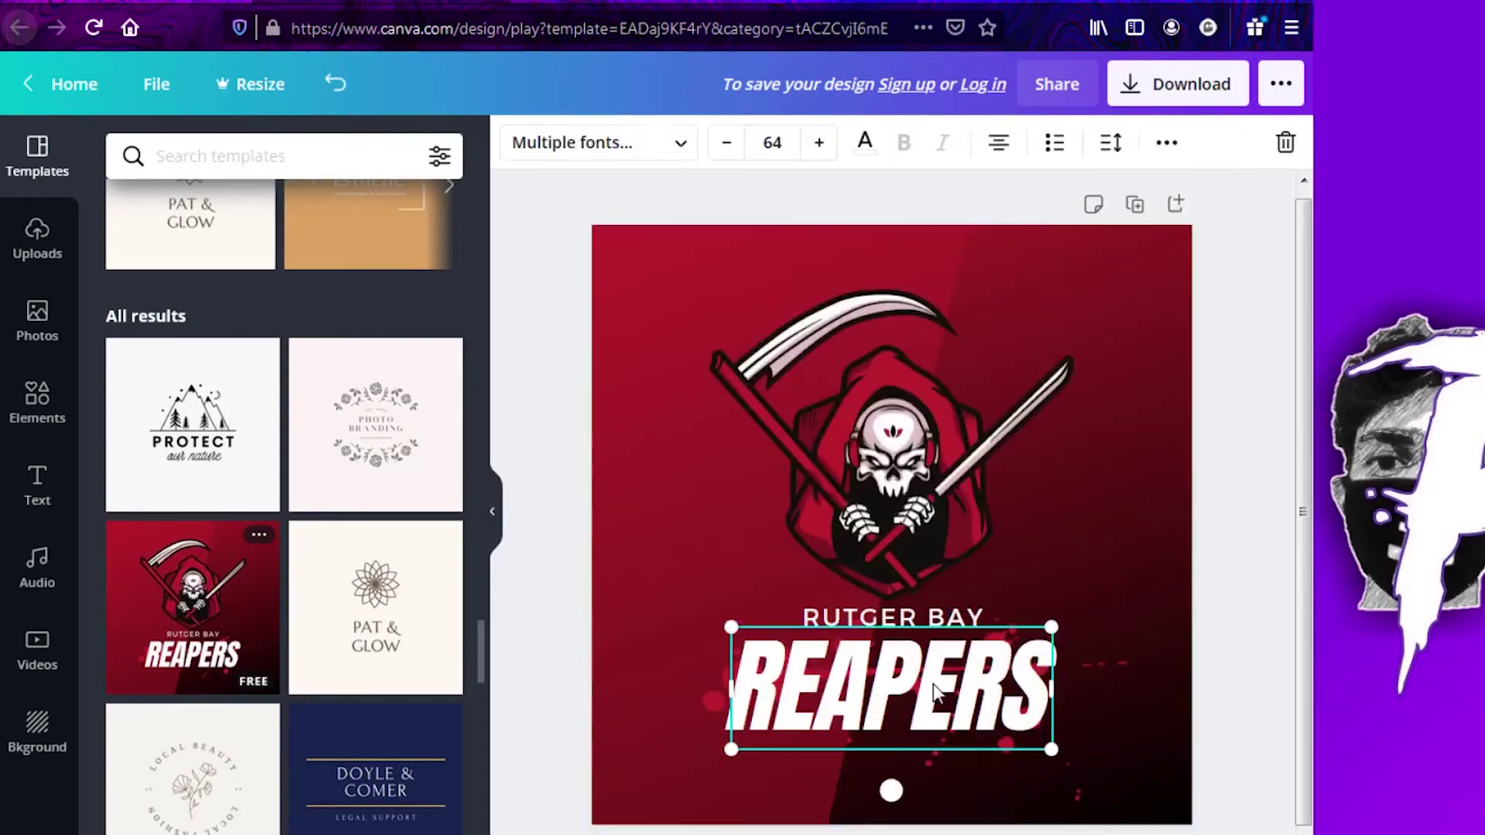
double_click(997, 633)
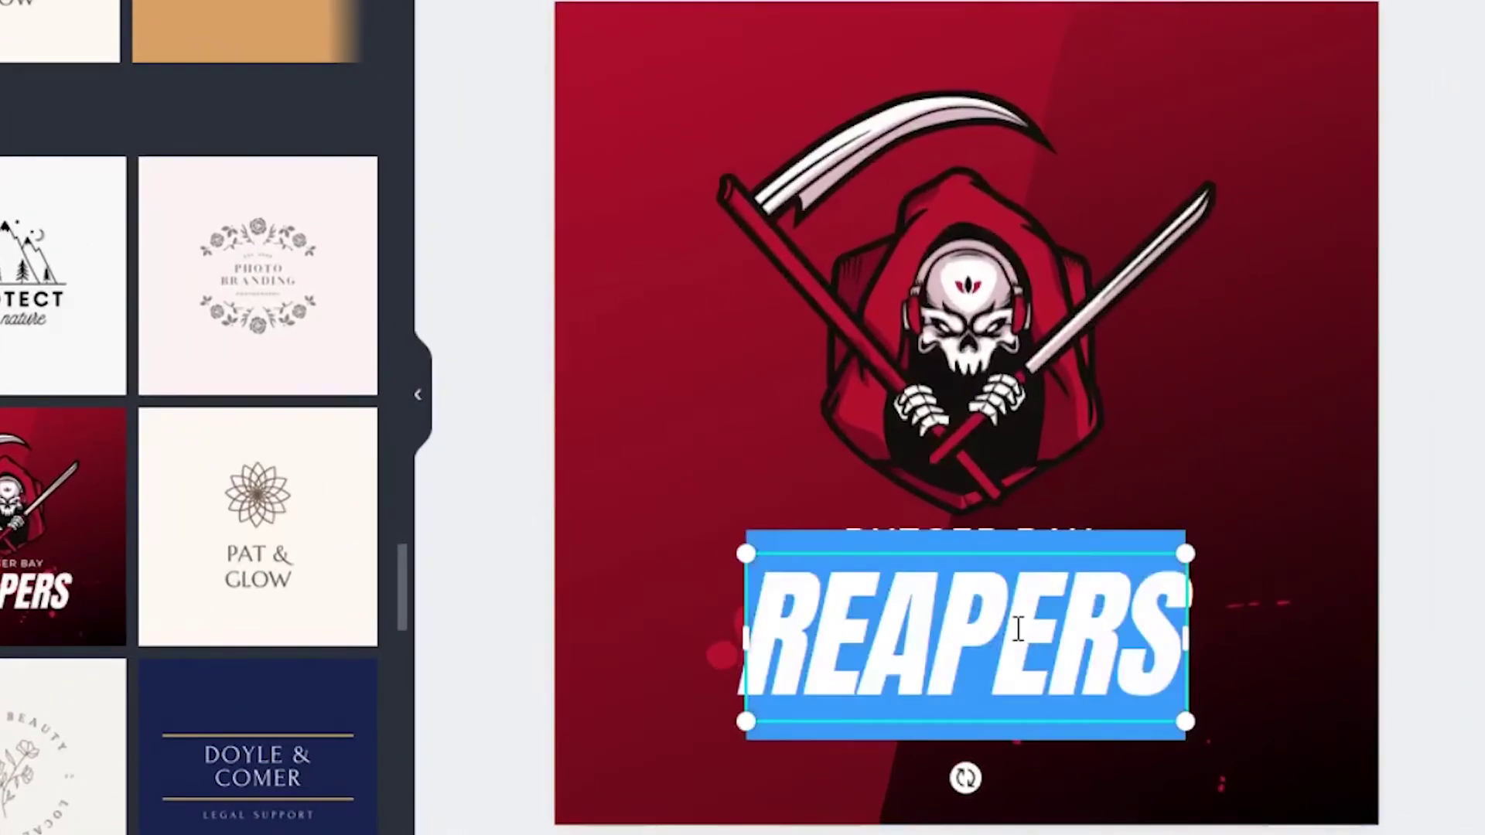
text(PARSA L)
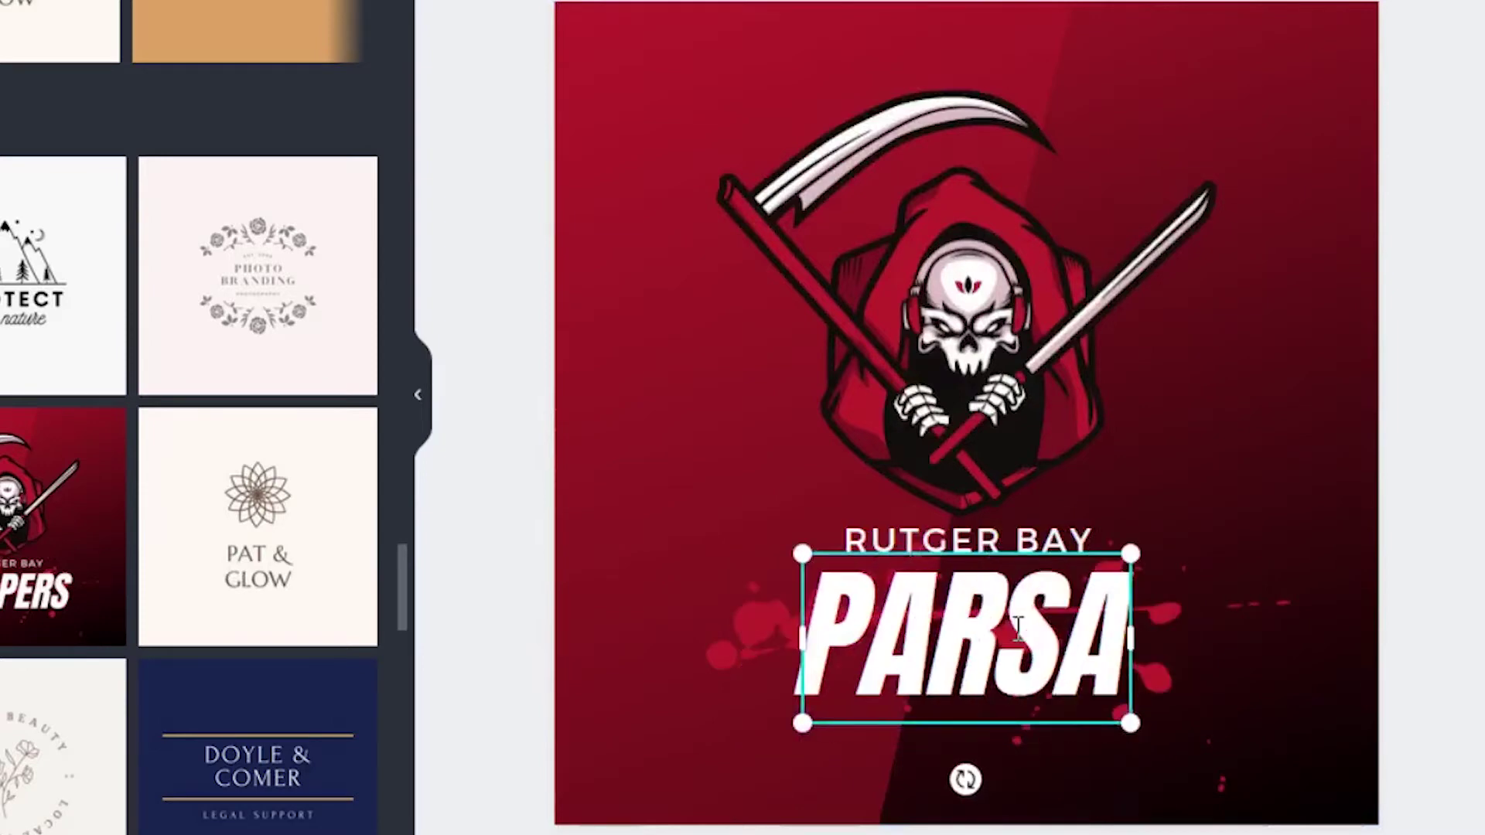
text(IGHT)
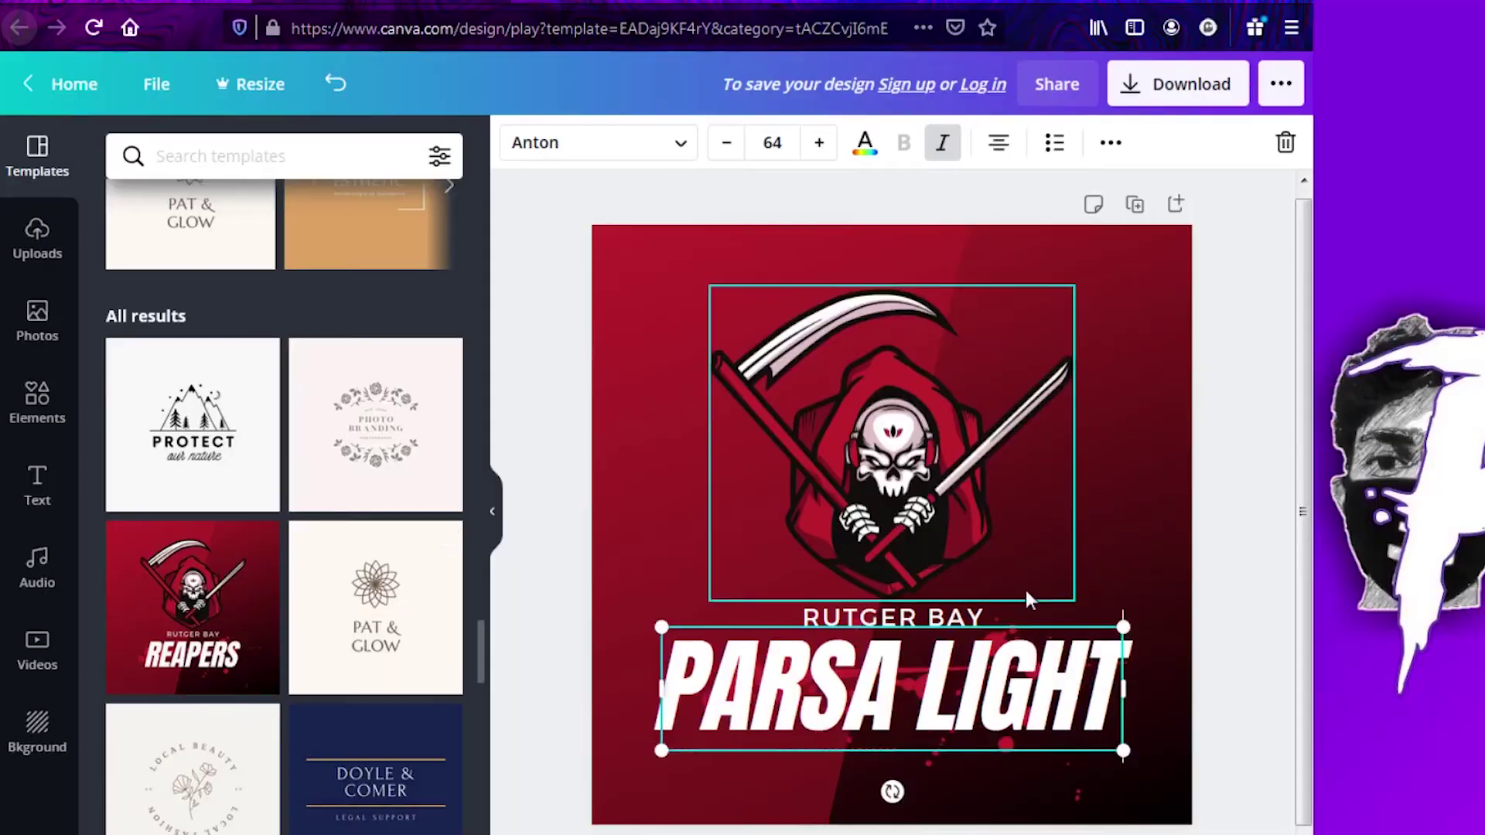
- Replace the small "RUTGER BAY" line above the title with "GAMER"
double_click(1054, 541)
double_click(955, 611)
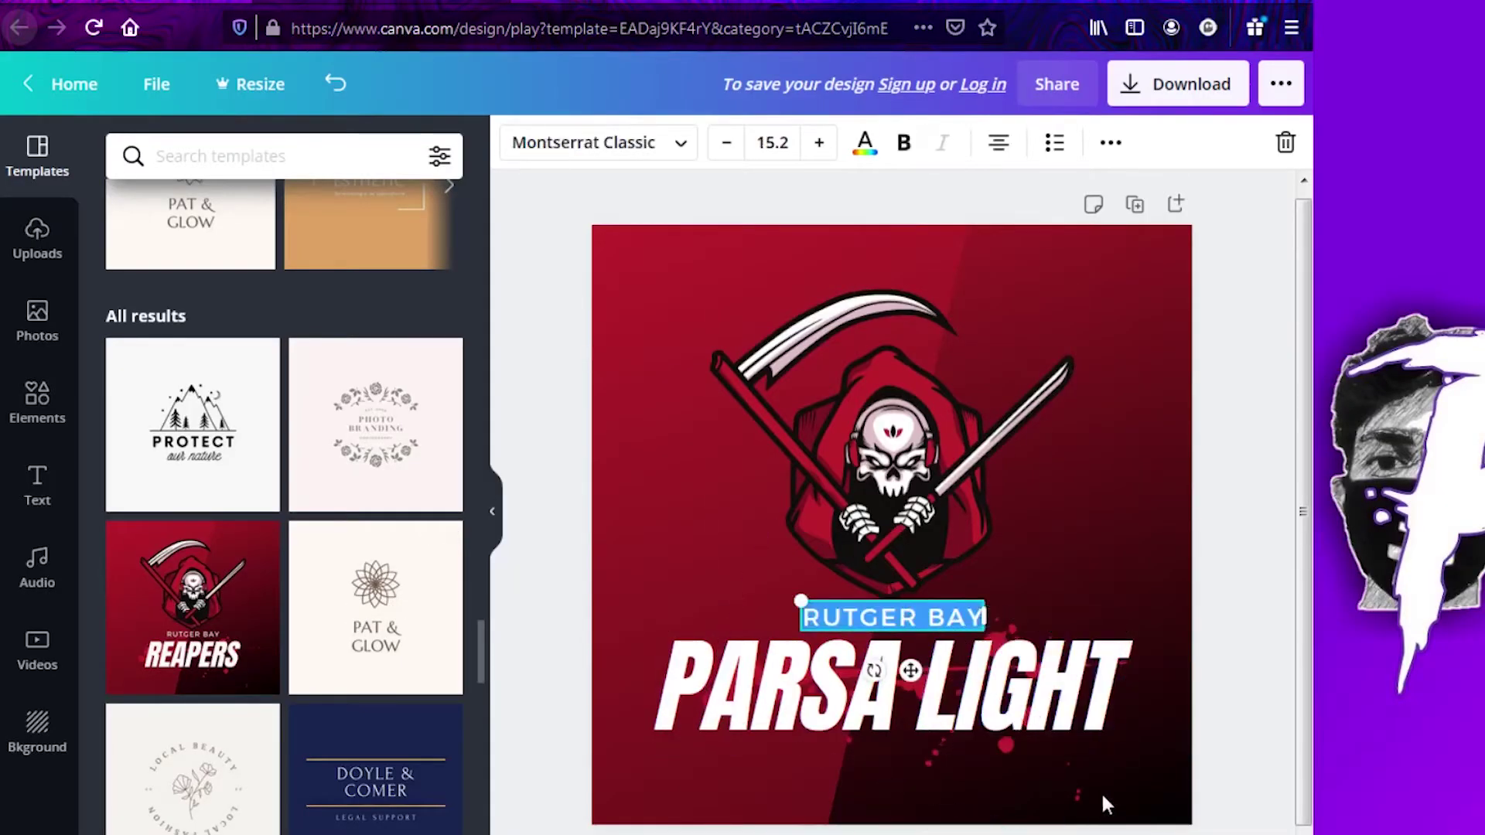
text(GAMERT)
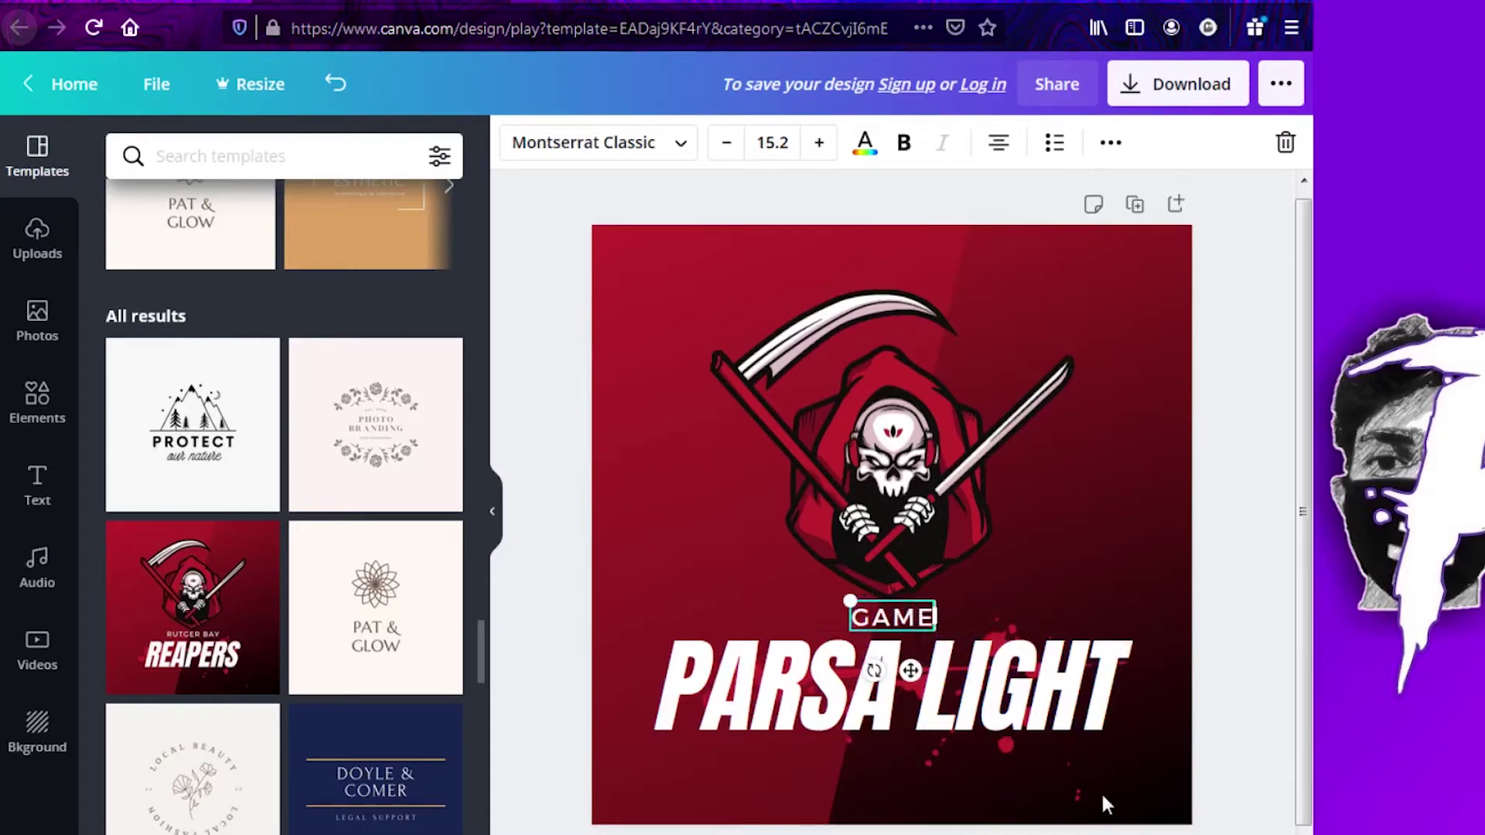
key(BackSpace)
key(BackSpace)
text(R)
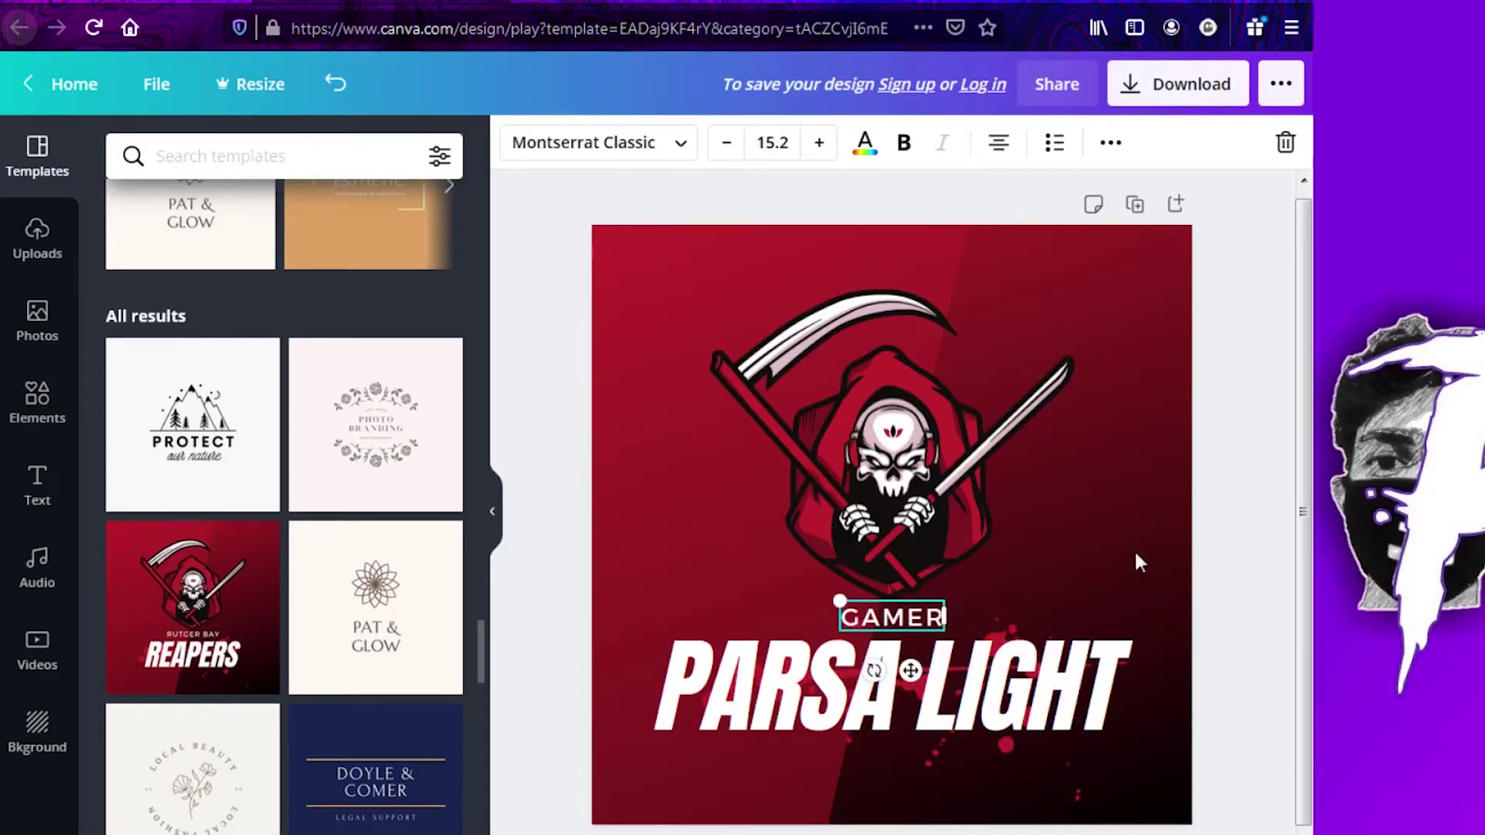
- Recolour the pale pink shading of the reaper illustration, trying white, violet, blue and orange before setting it to coral red
click(973, 506)
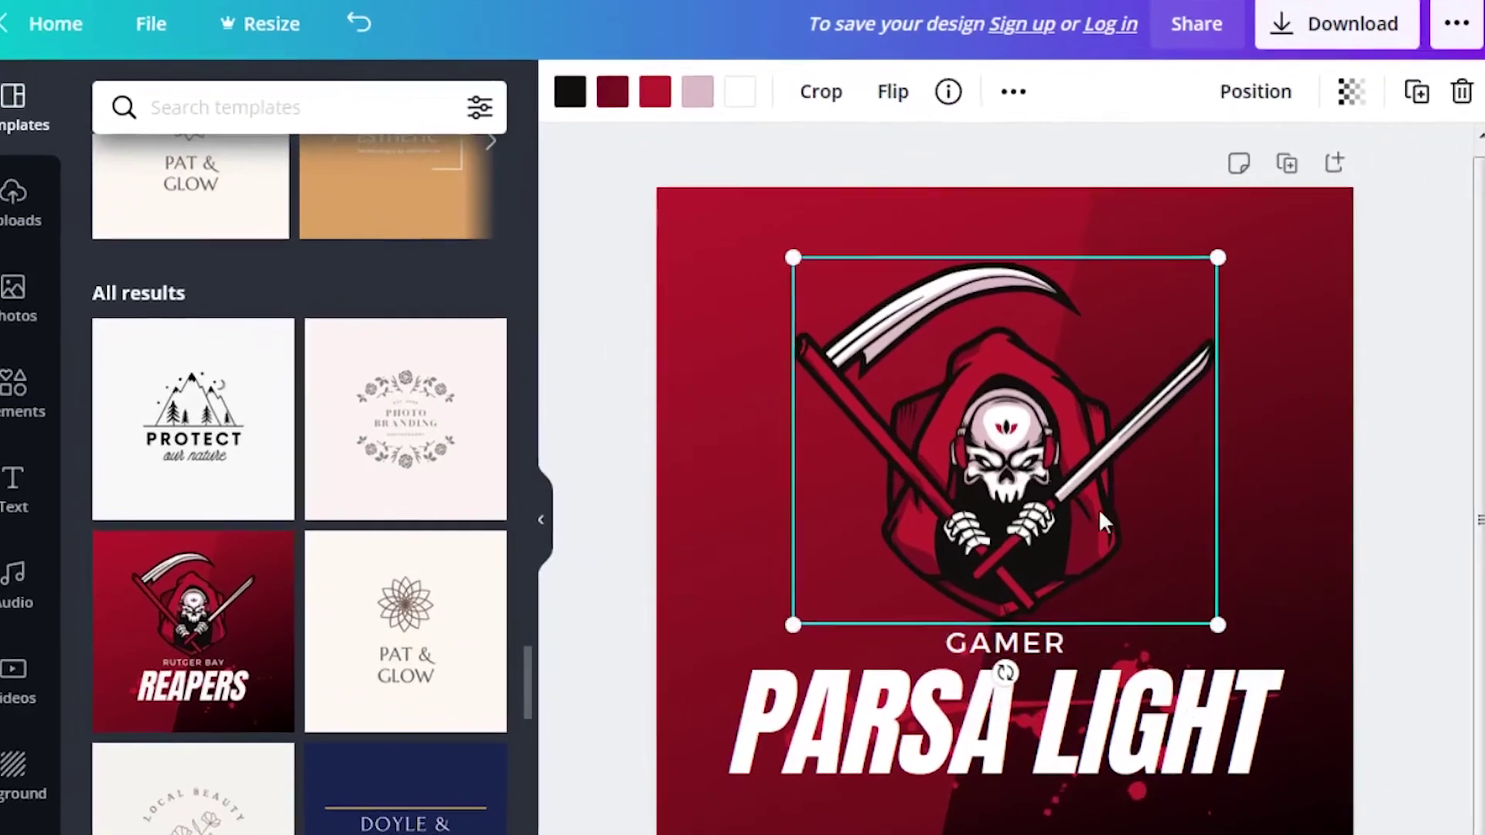
click(697, 91)
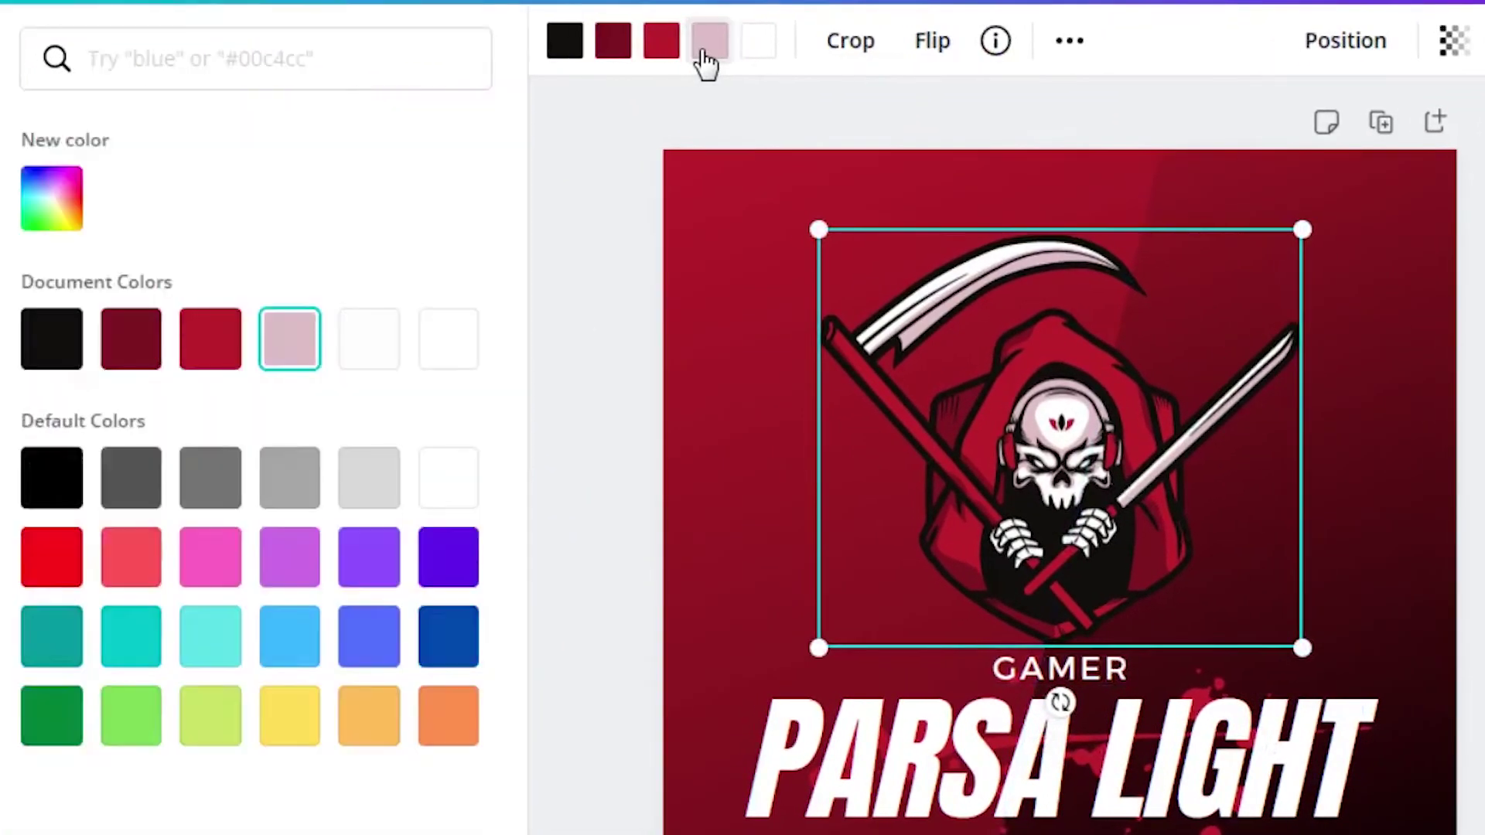
click(373, 355)
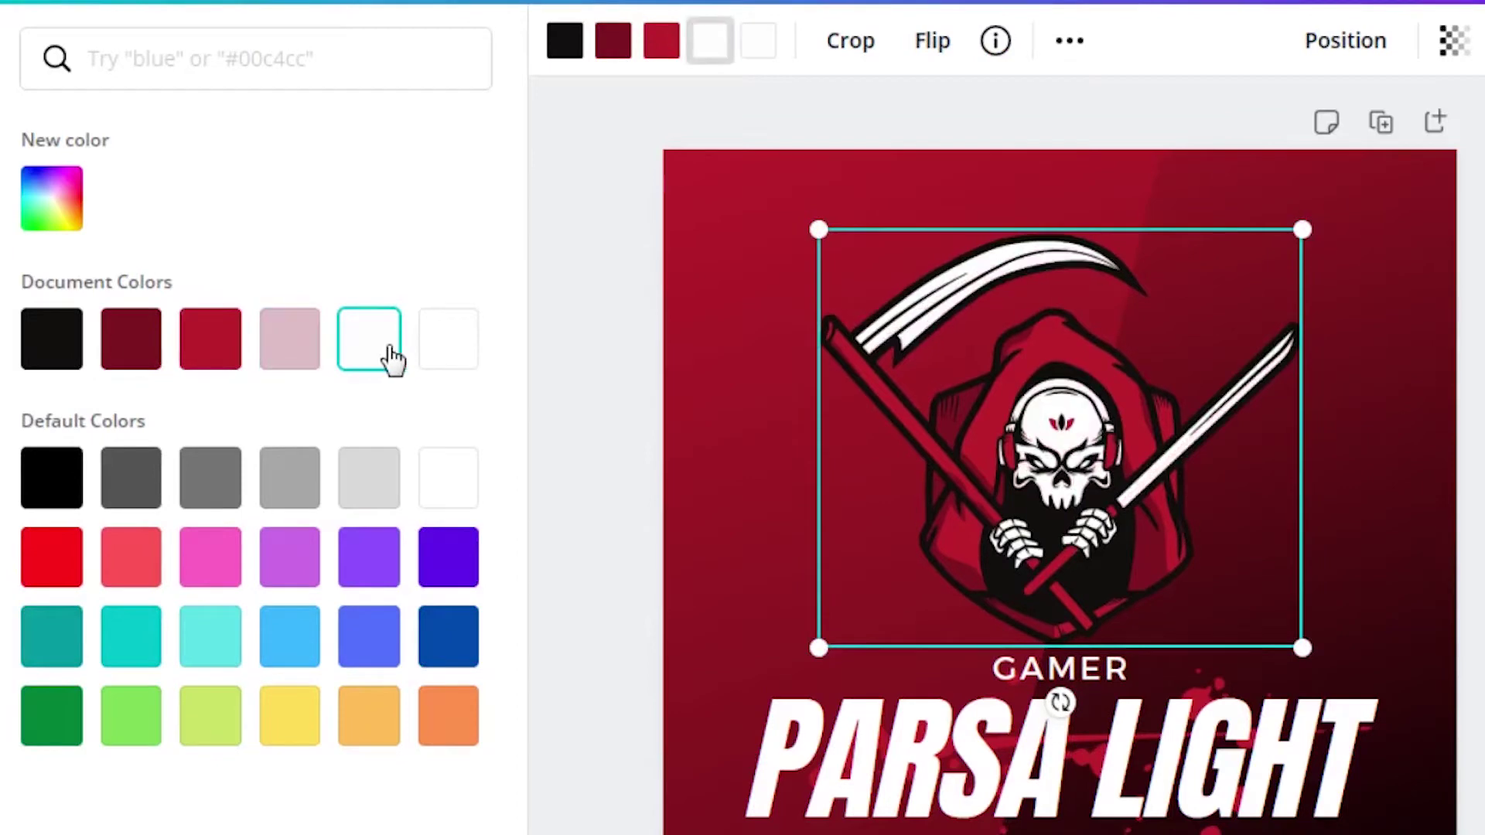
click(390, 557)
click(458, 570)
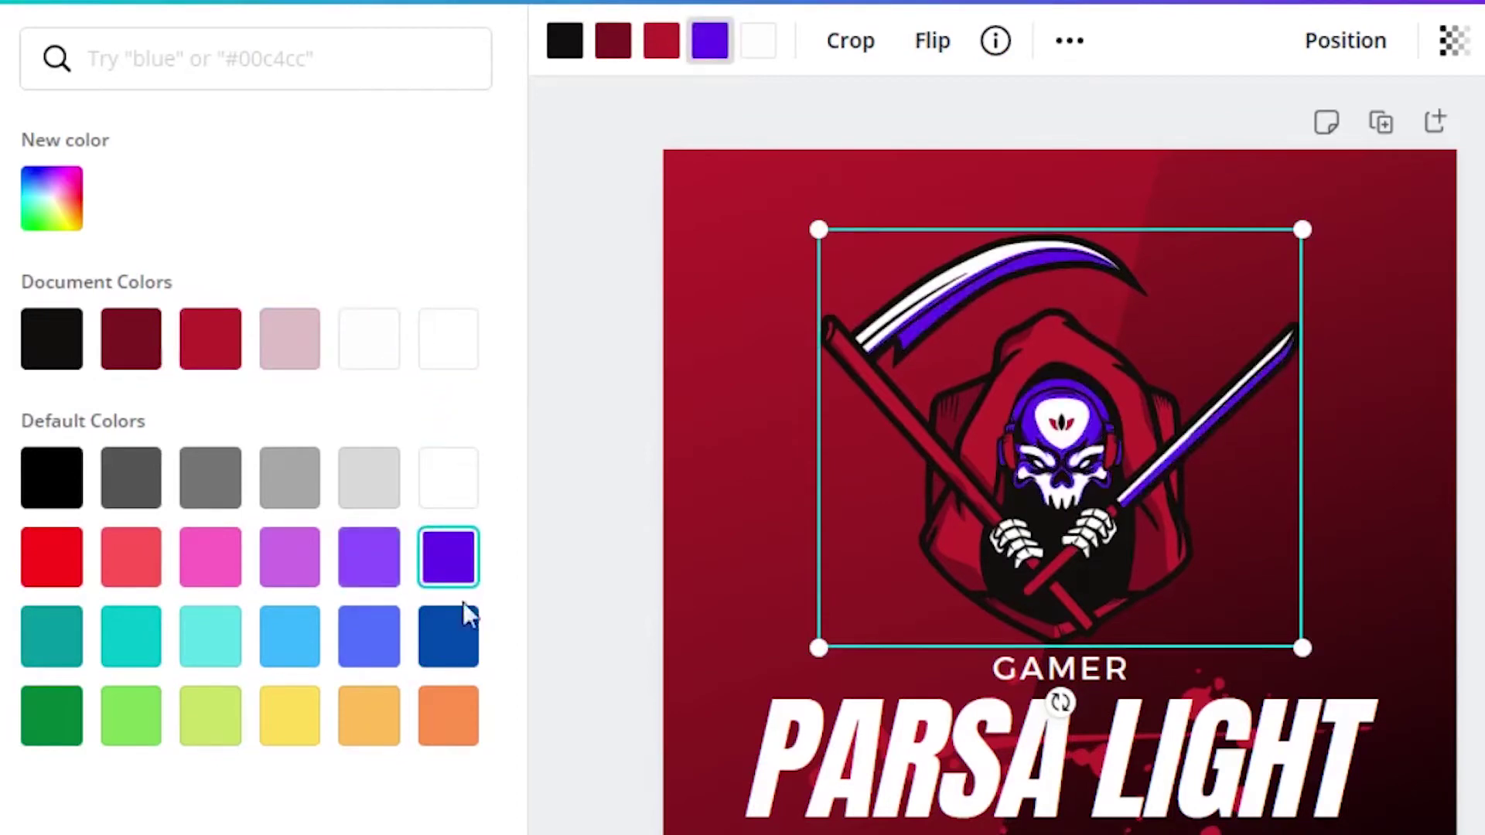
click(464, 625)
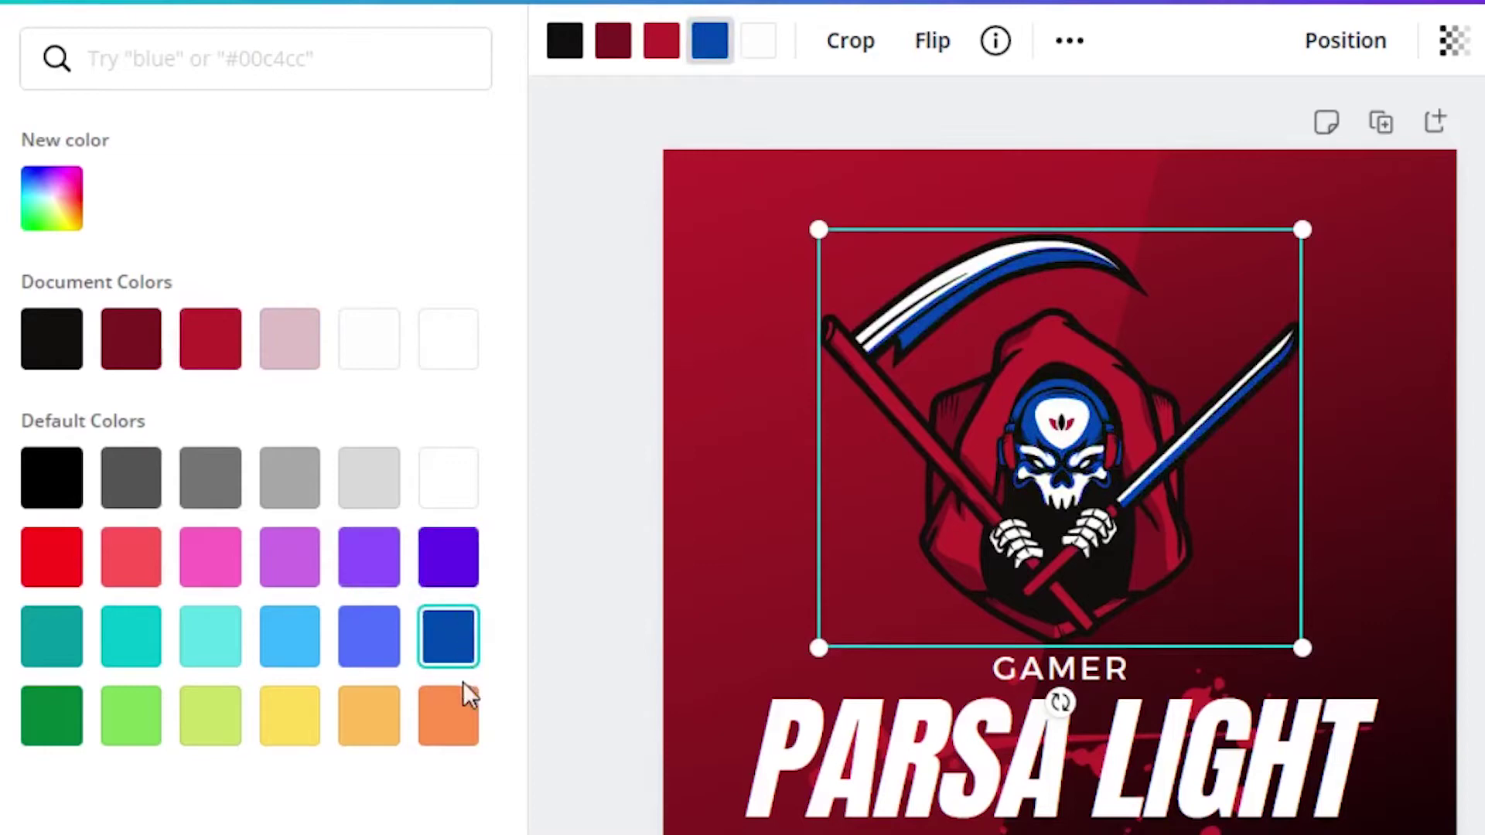
click(464, 721)
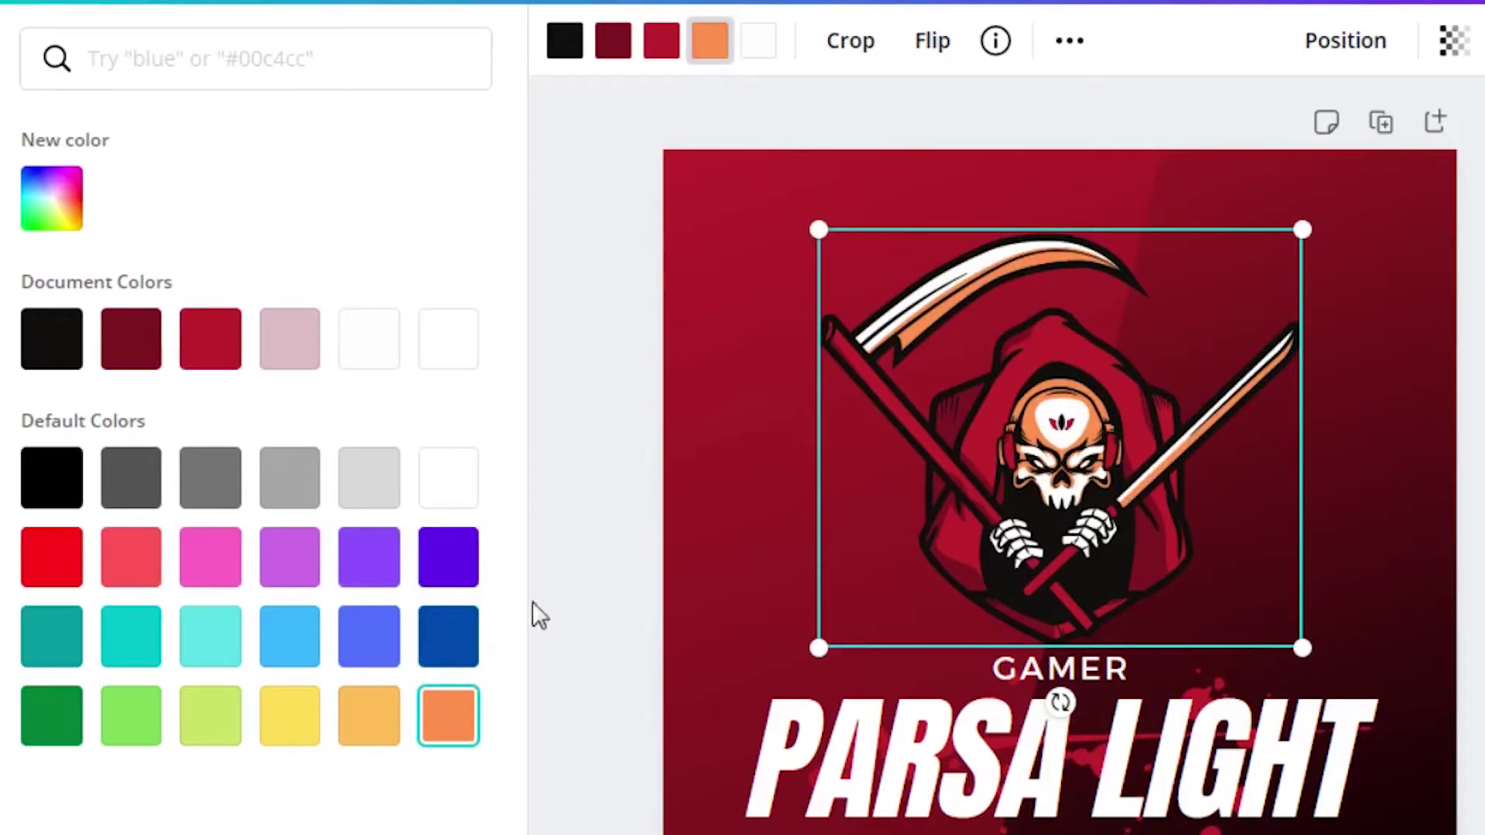
click(127, 561)
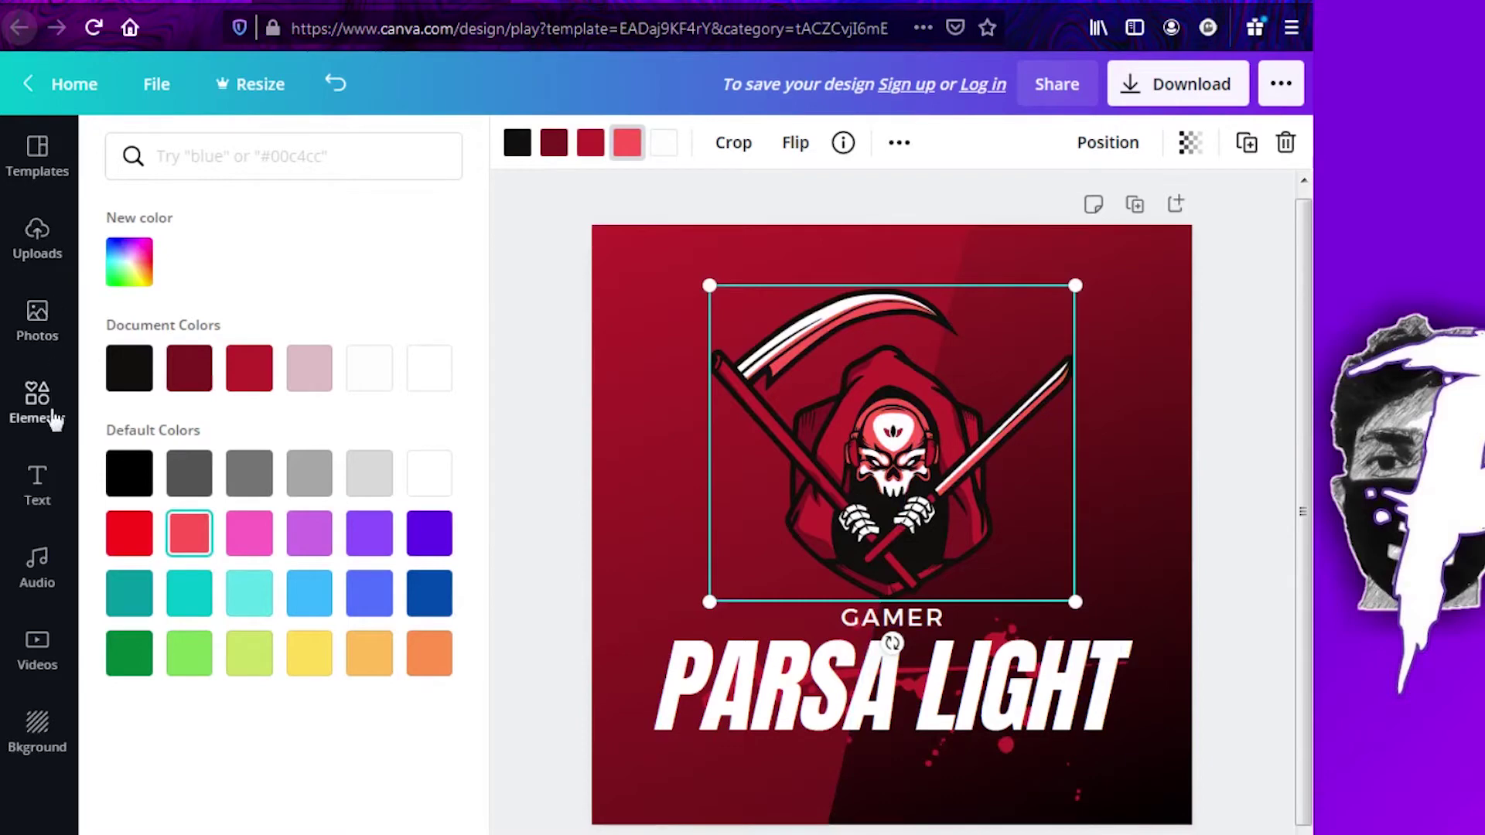
- Add the purple "PLAY" text style, shrink it to size 20.8 and place it in the upper-left corner of the logo
click(40, 504)
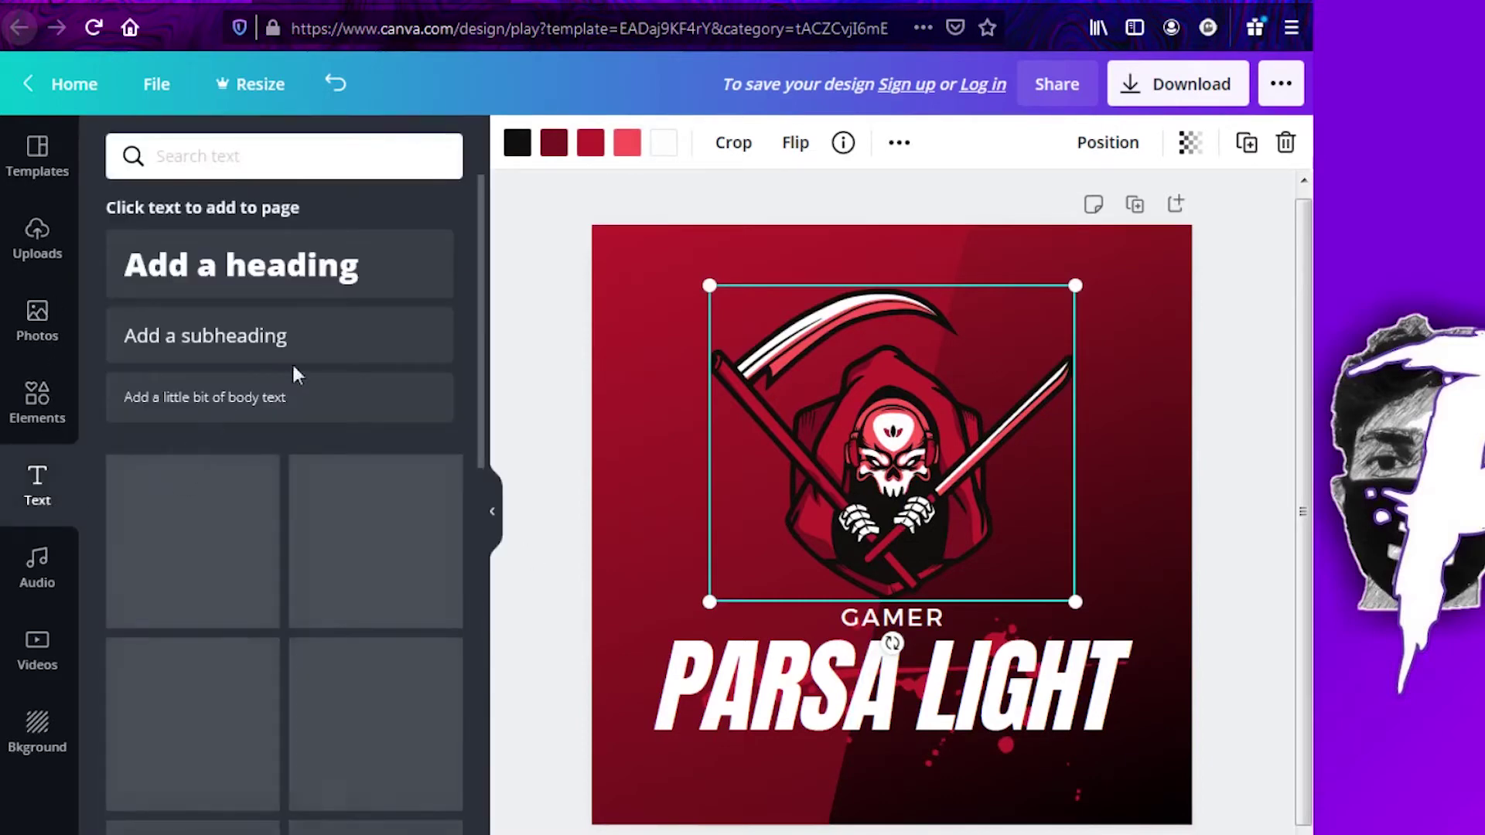
scroll(483, 445, down, 1)
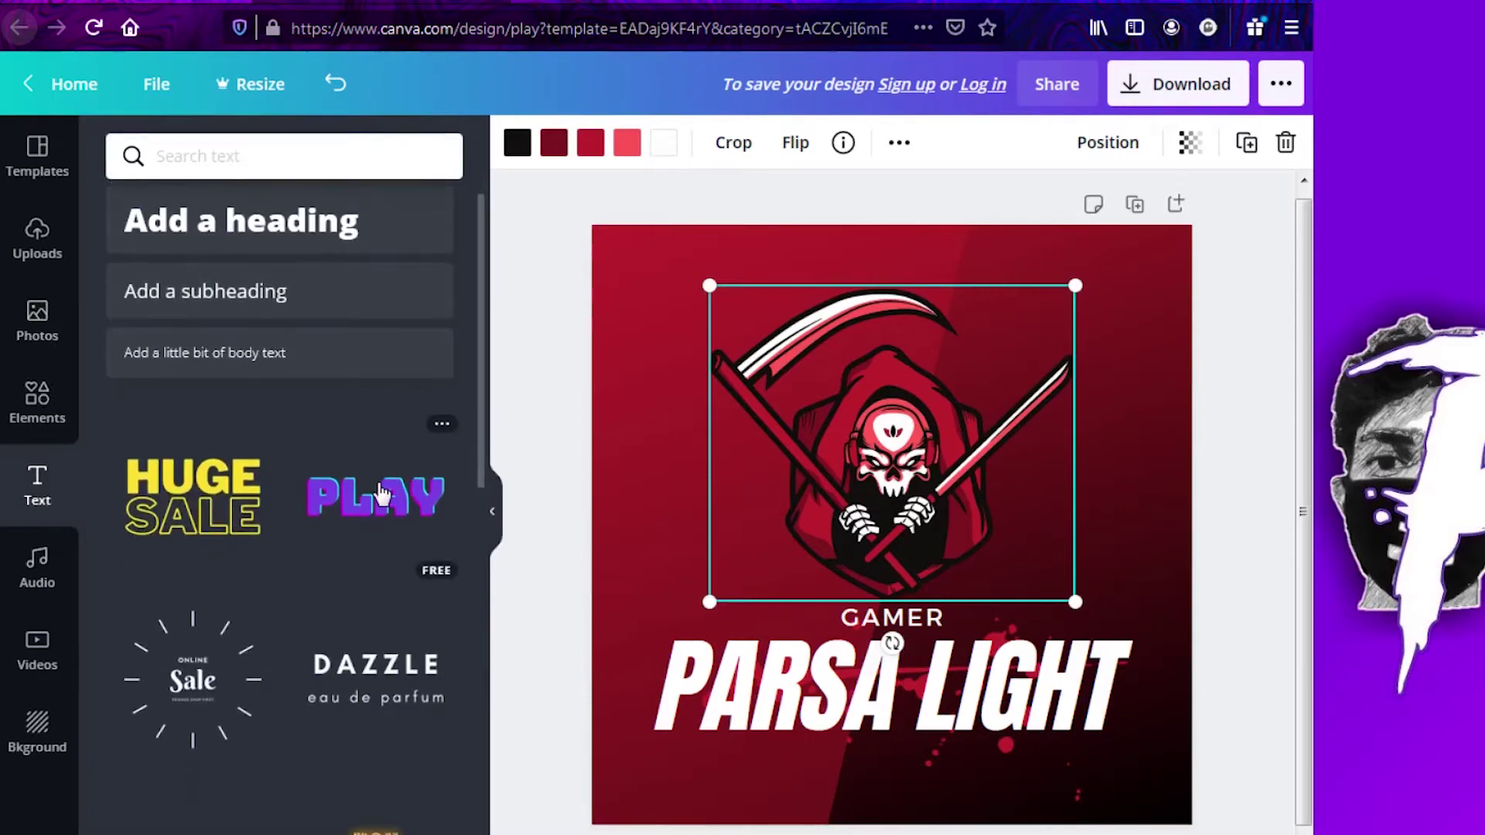
click(387, 517)
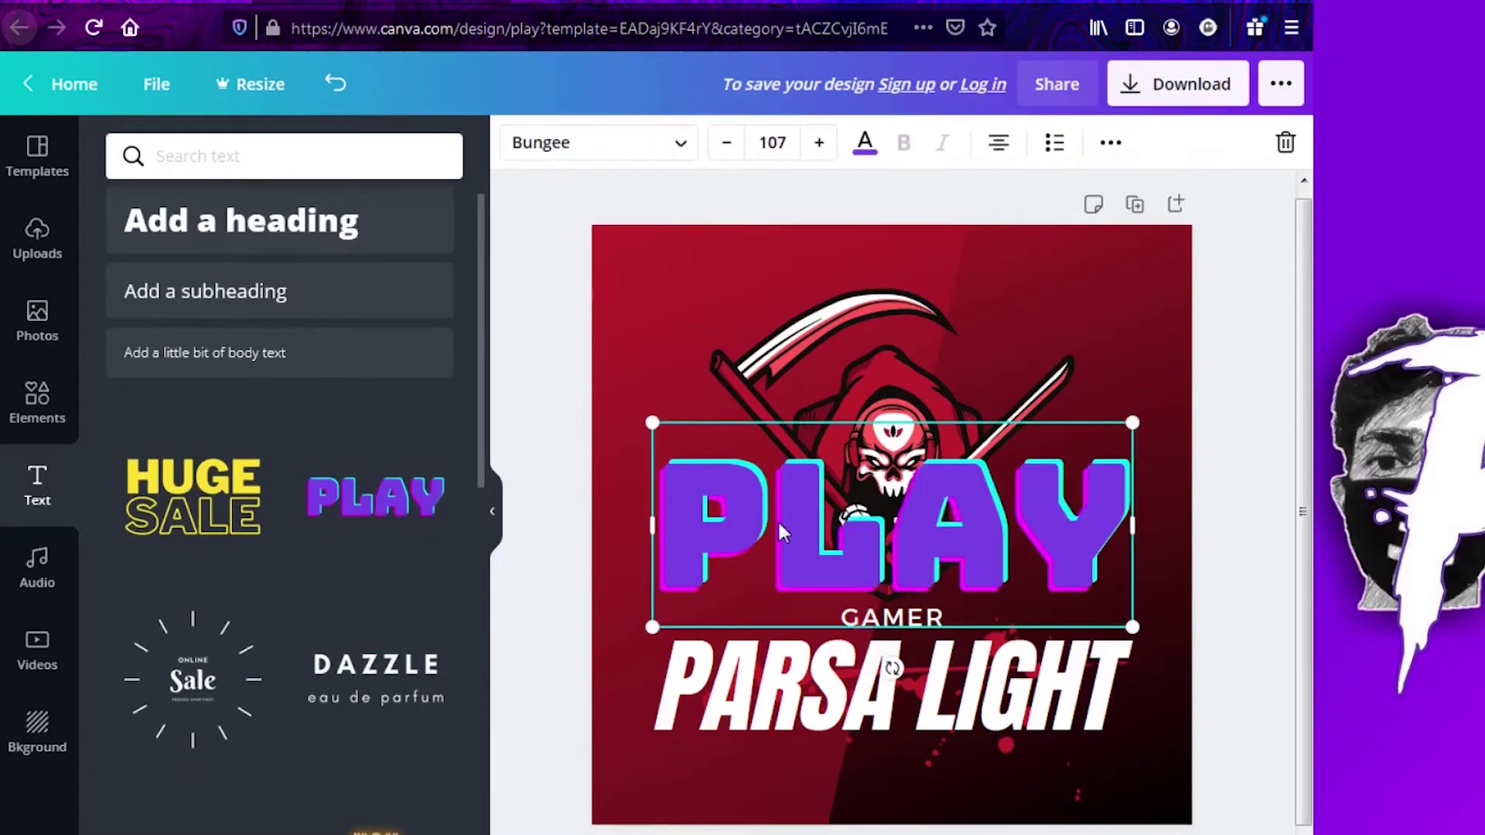
double_click(799, 575)
click(799, 575)
drag(653, 423, 1039, 588)
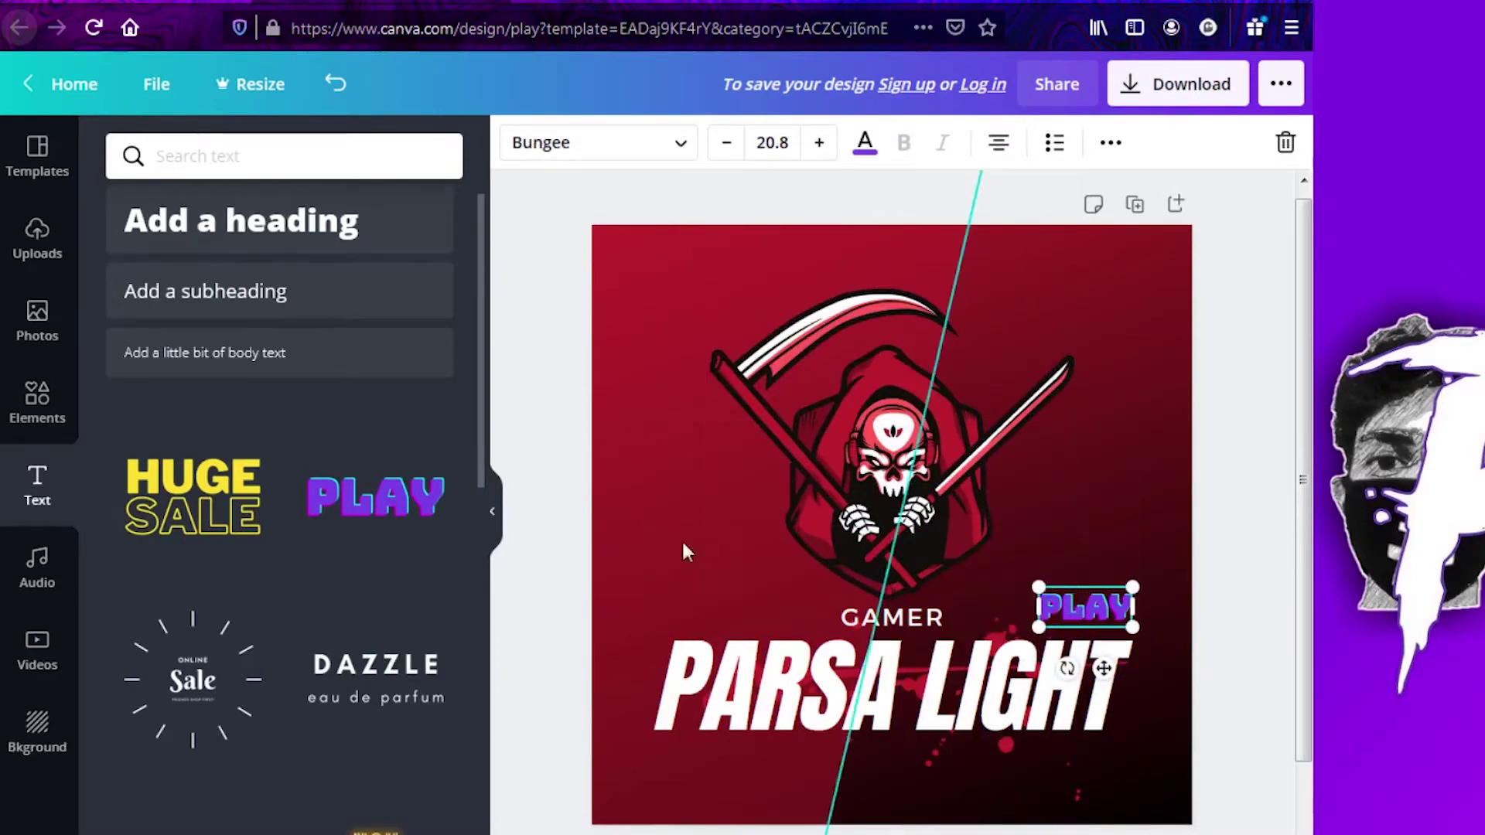
drag(1108, 667, 680, 325)
- Try "PARSA LIGHT" in the small purple text, enlarged to size 21.9 and slightly tilted, and delete that text
text(PARSA LIGHT)
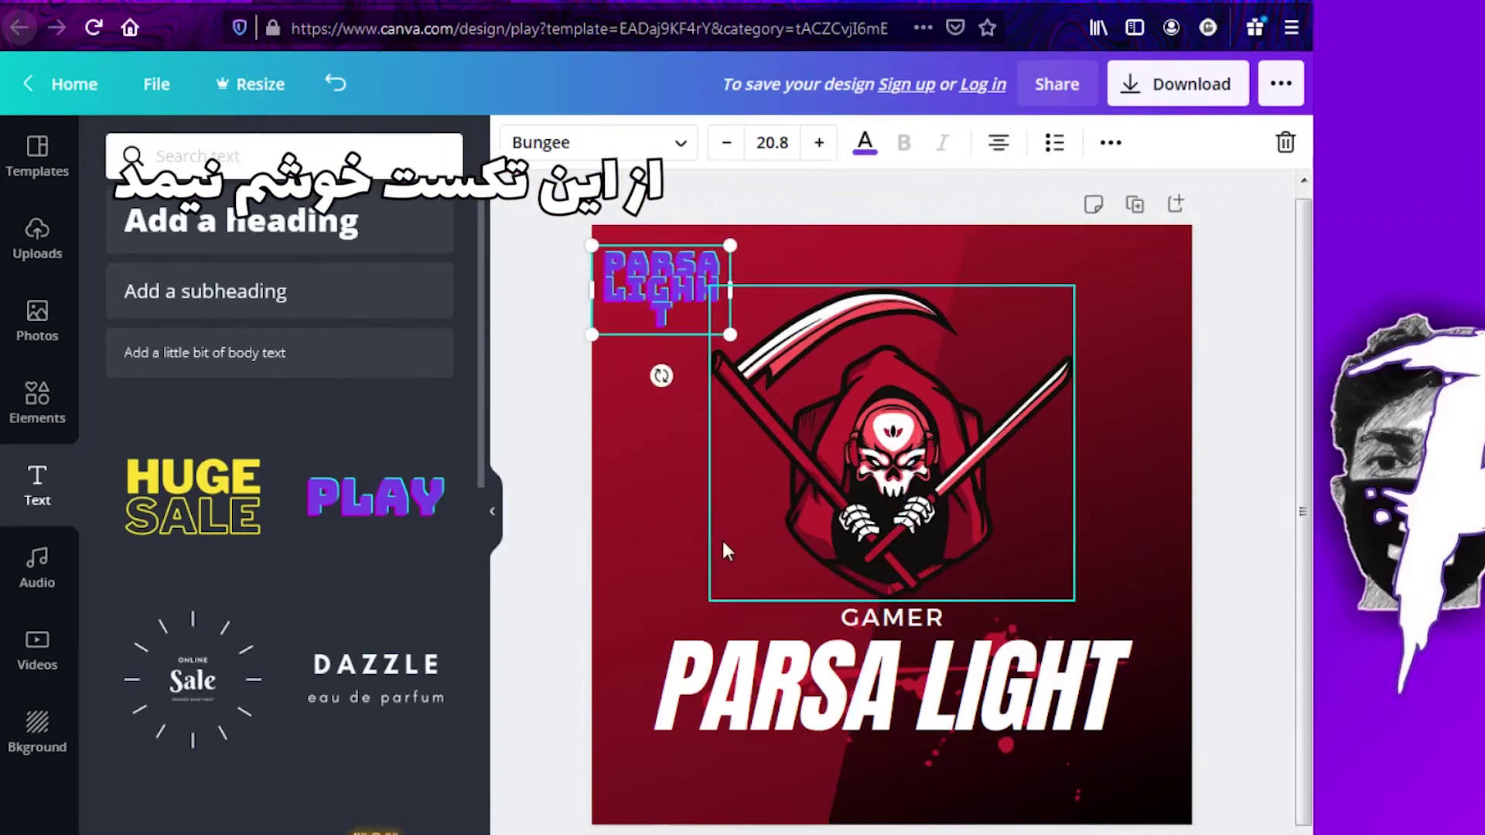
mouse_move(720, 313)
mouse_down()
mouse_move(765, 329)
mouse_move(739, 316)
mouse_up()
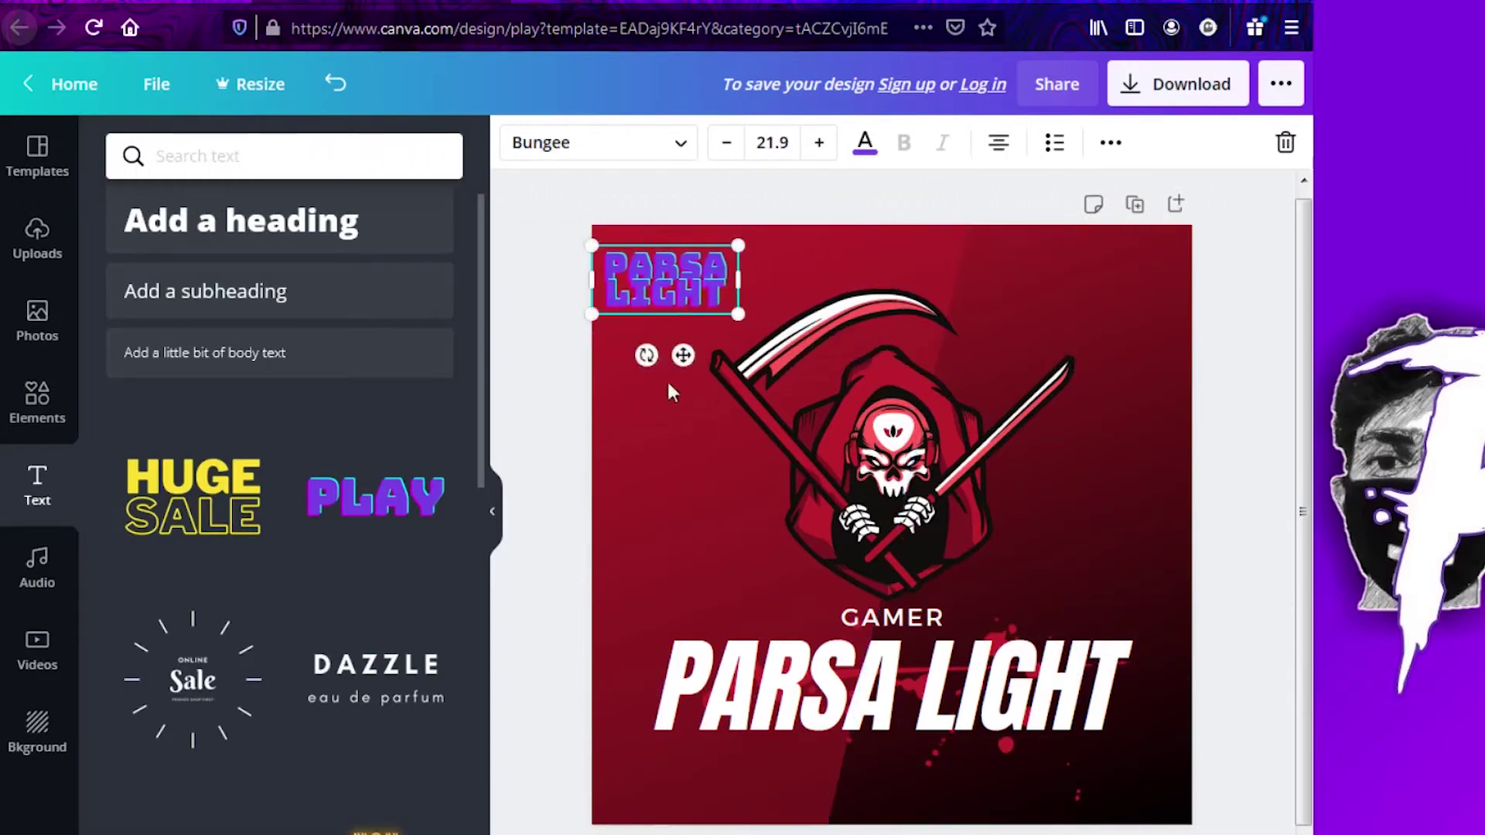
drag(652, 354, 661, 434)
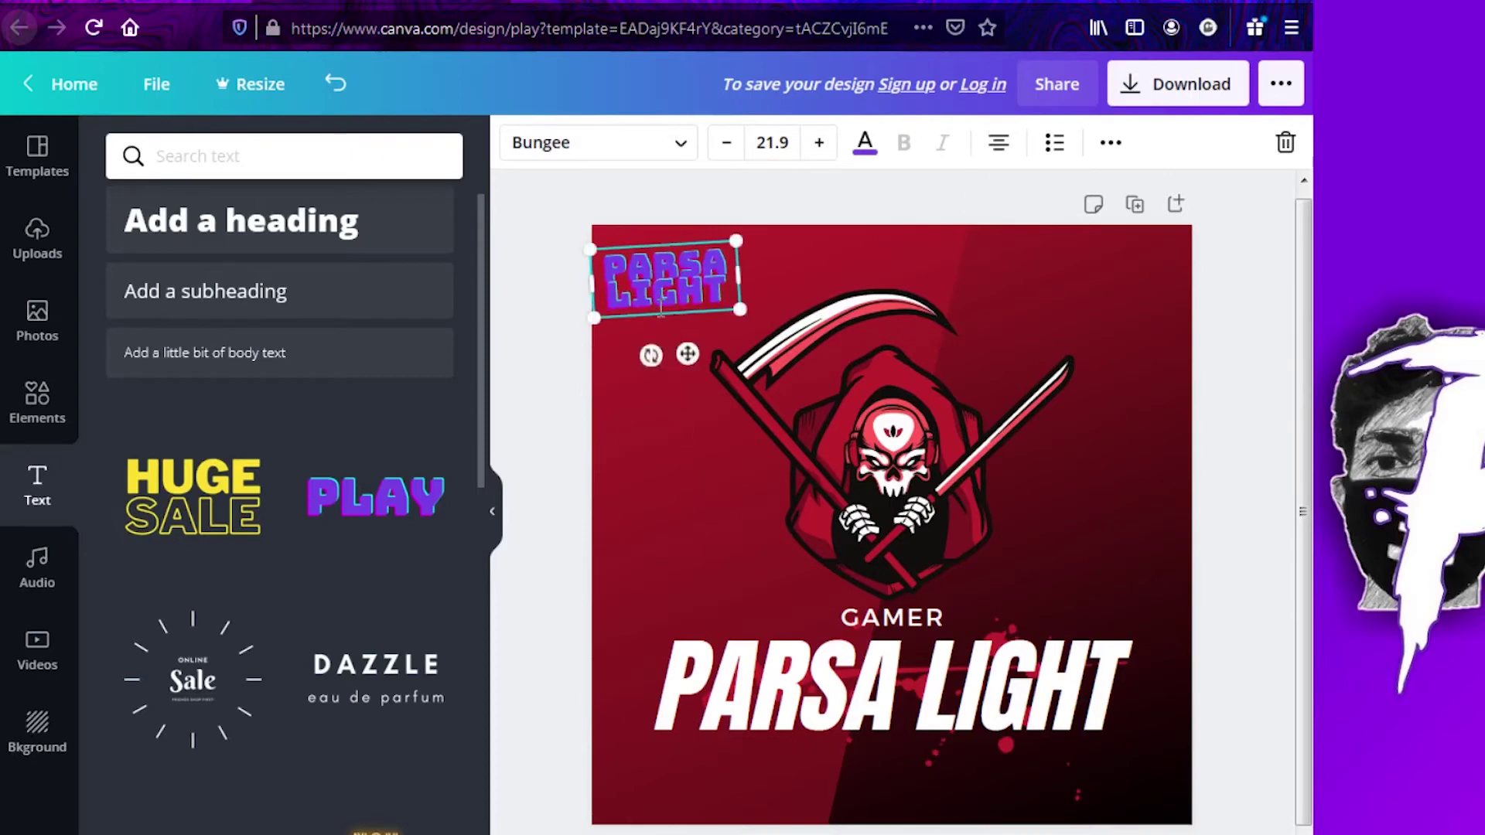
click(1286, 143)
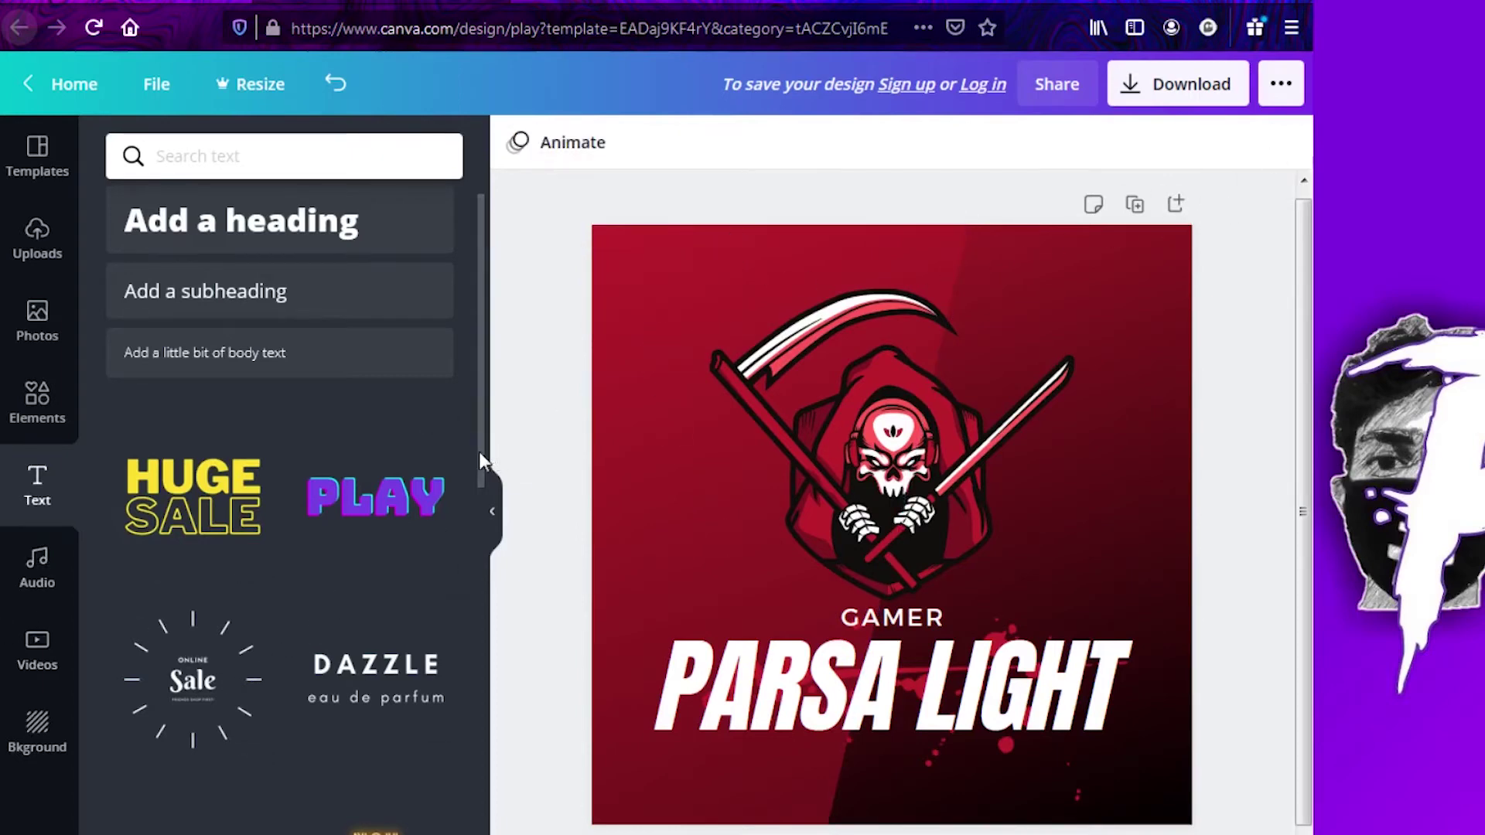
- Add the green "WORKOUT" text style to the logo and move it to the upper edge of the design
drag(480, 452, 470, 789)
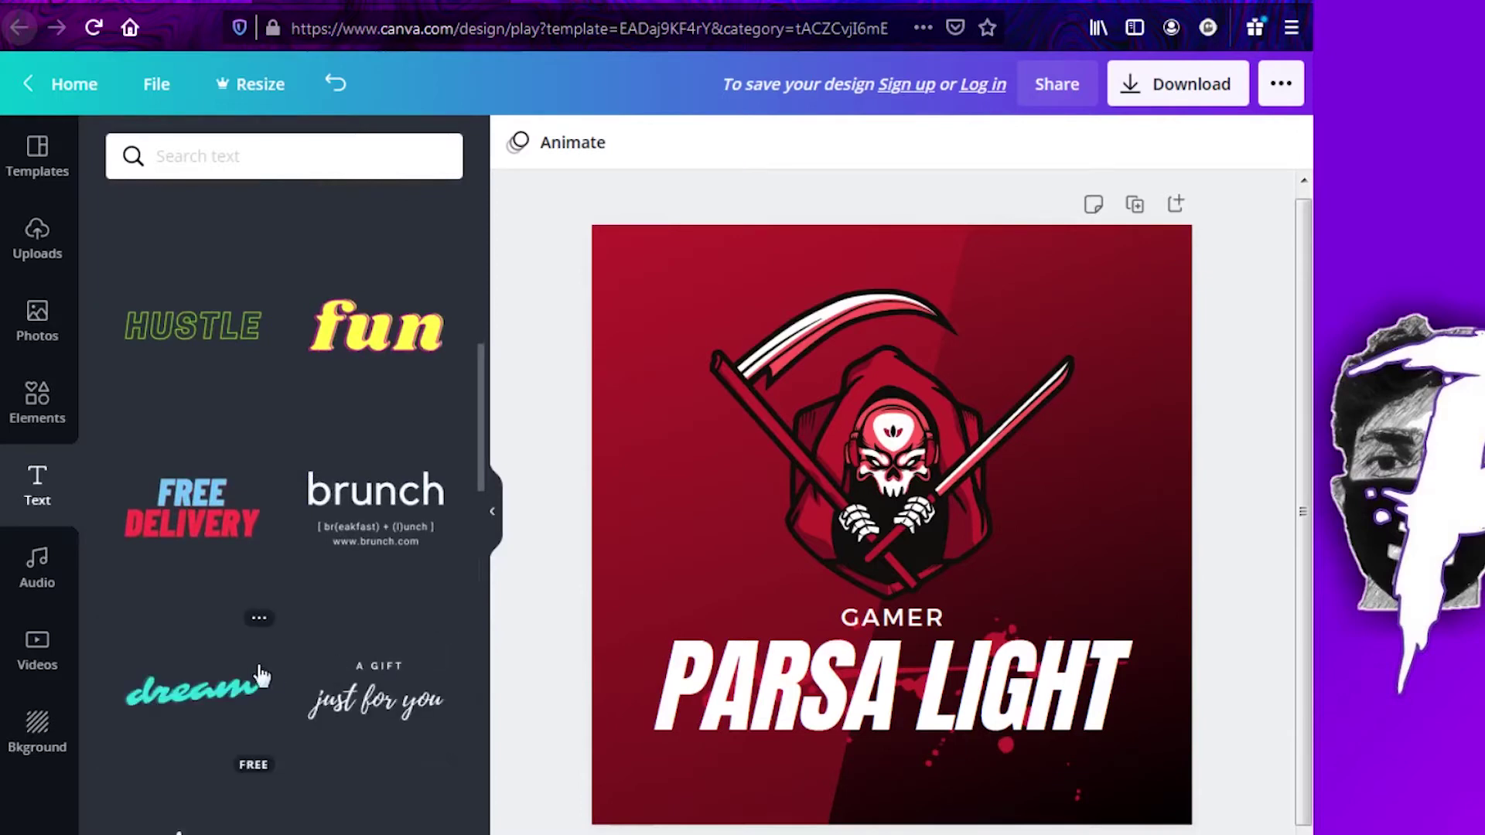
drag(483, 479, 491, 631)
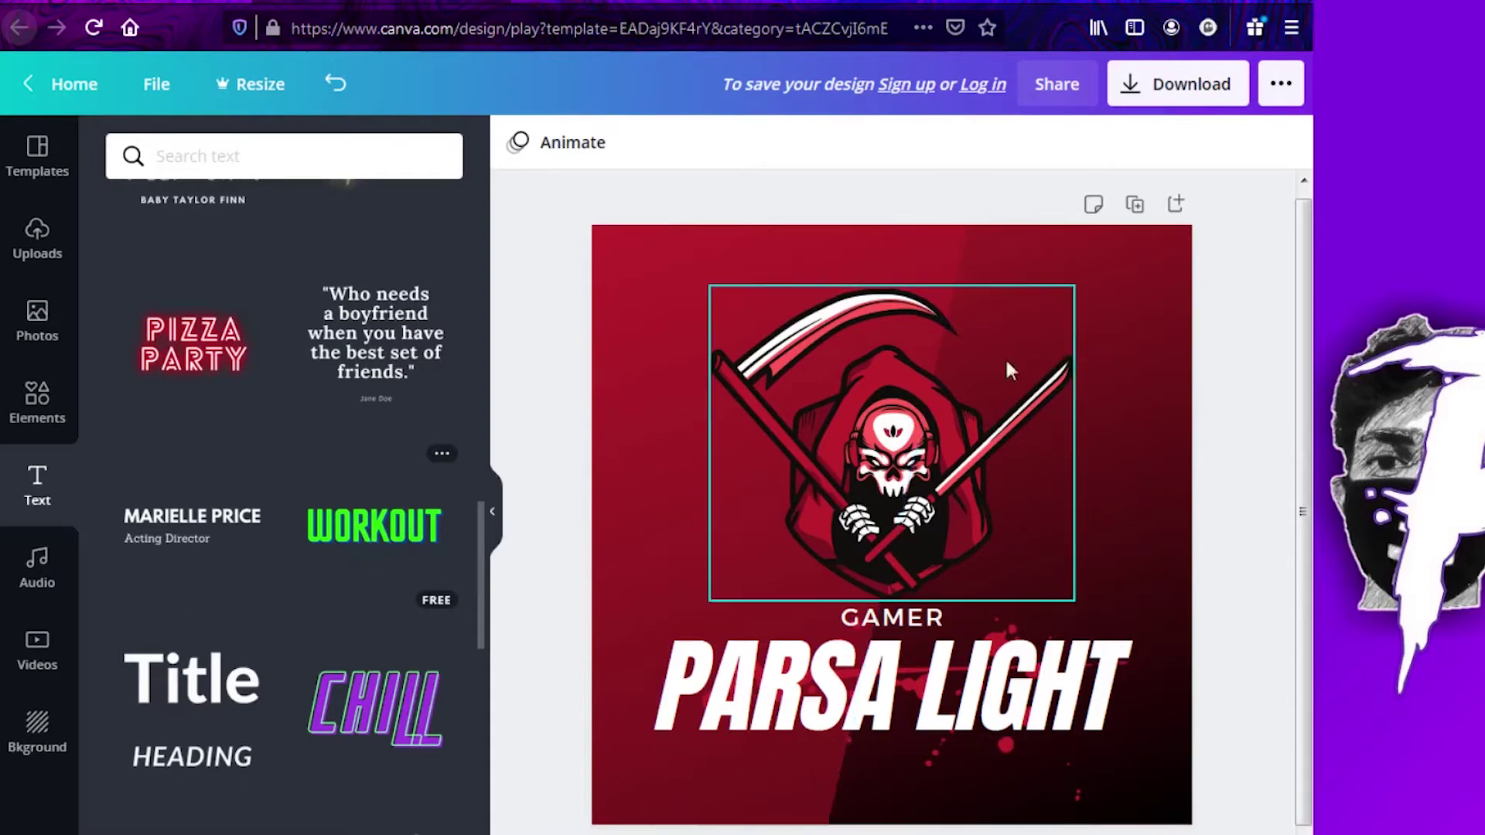
click(401, 548)
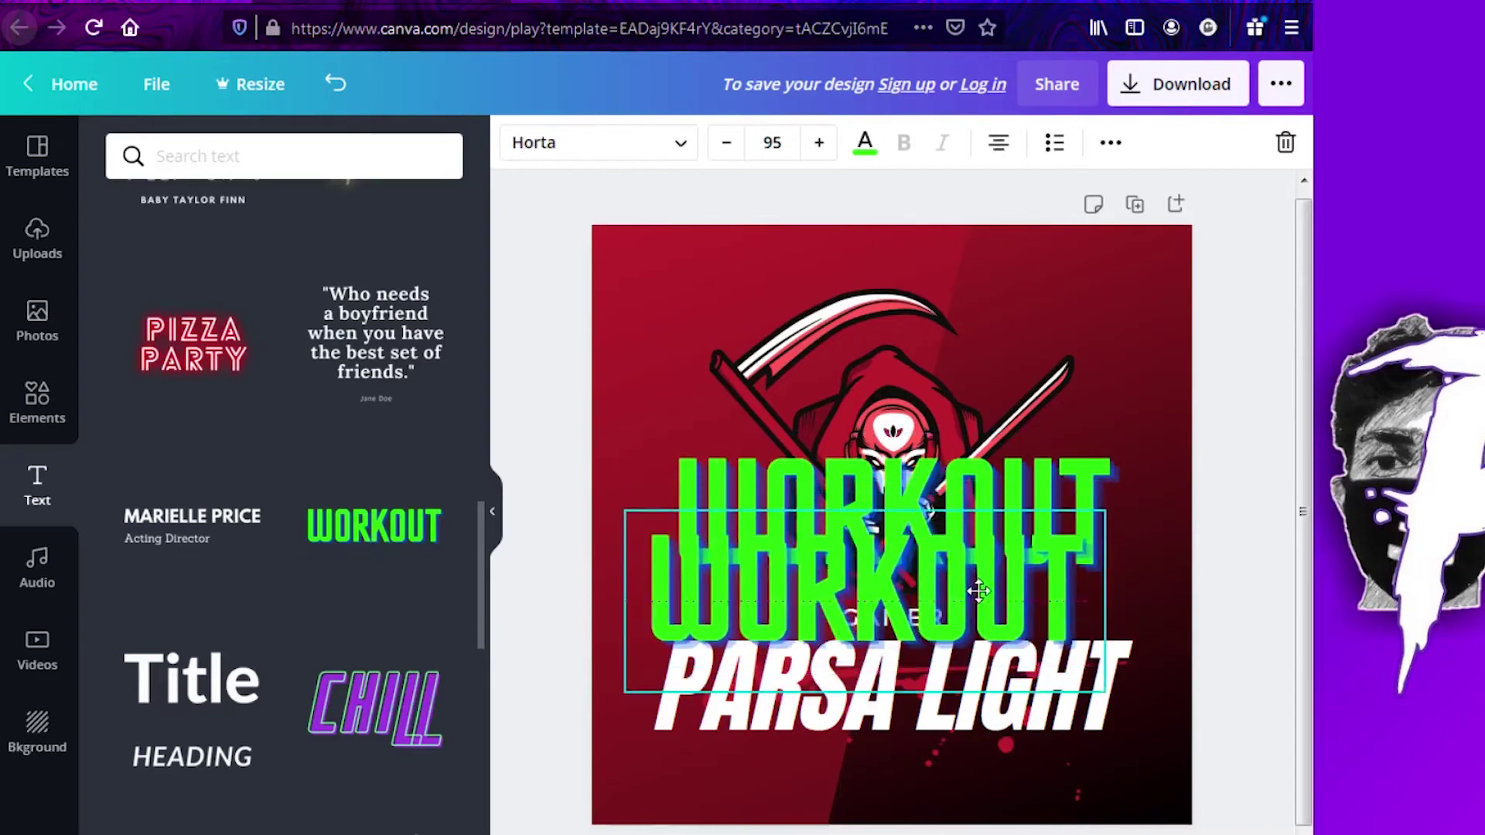
click(1263, 185)
click(909, 543)
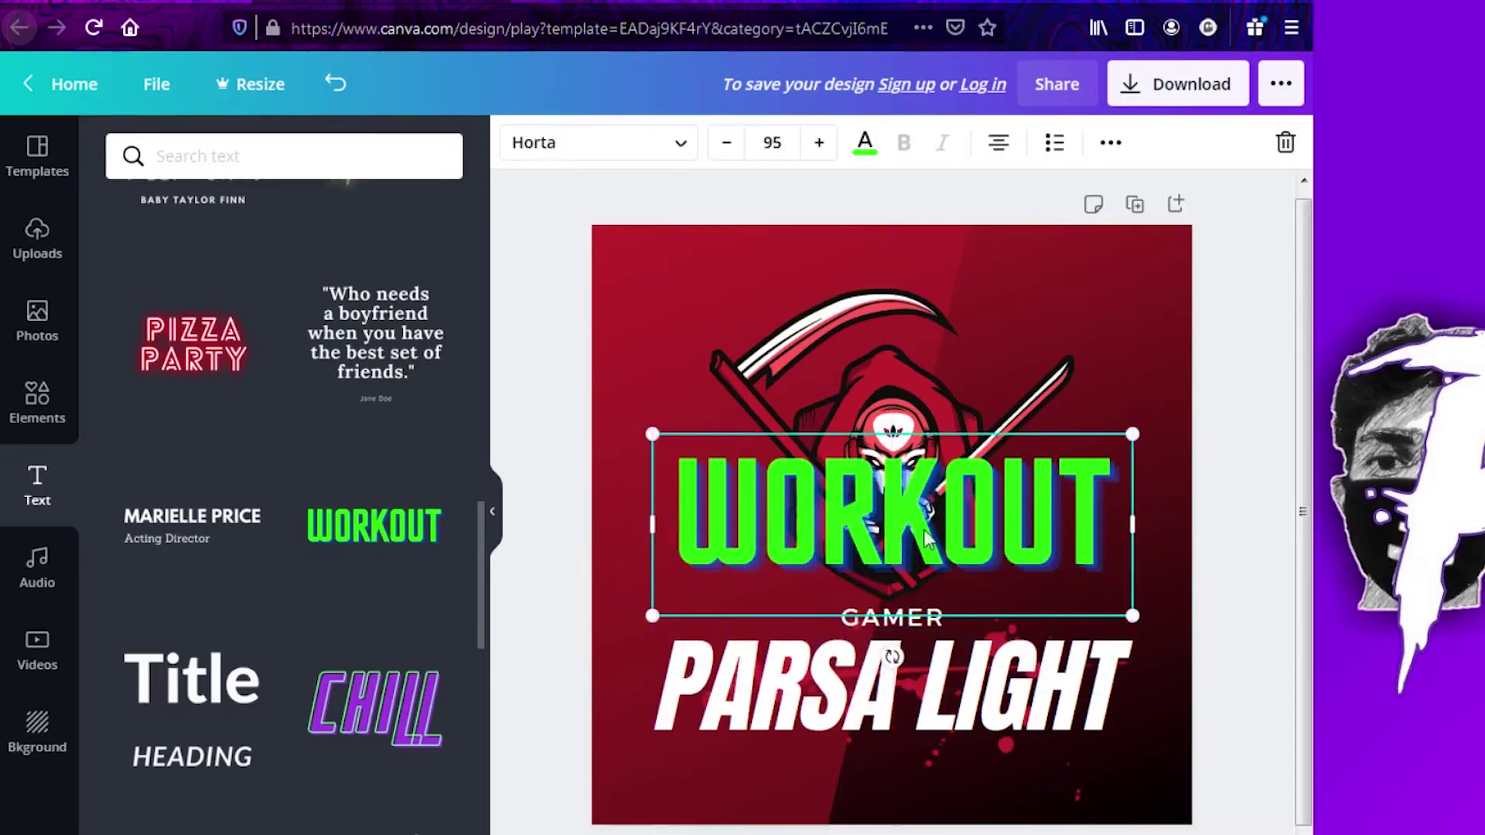
drag(928, 540, 854, 330)
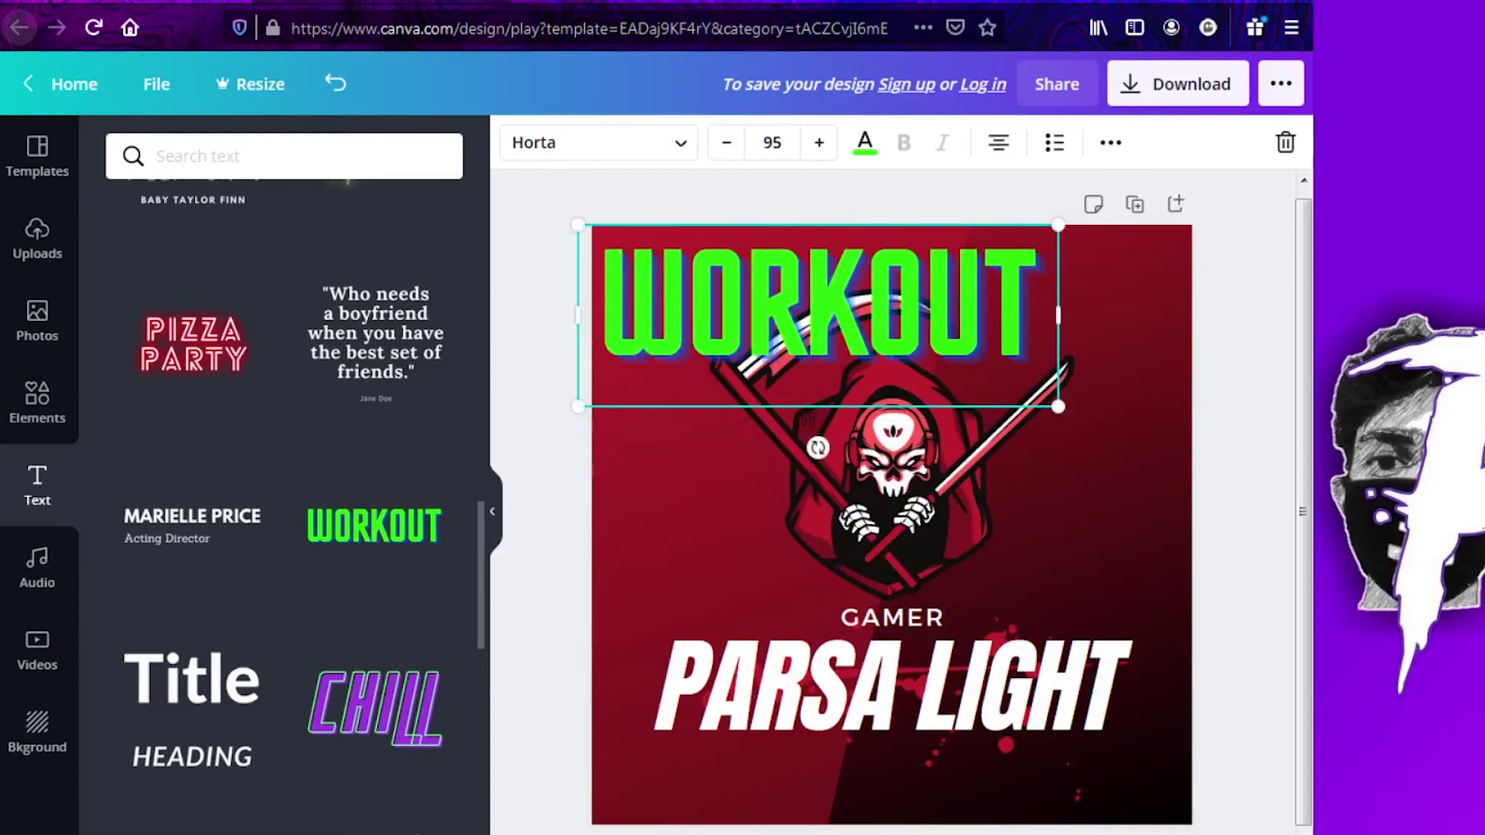
- Replace the green "WORKOUT" text with "PARSALIGHT" and shrink it to size 48.5
double_click(967, 333)
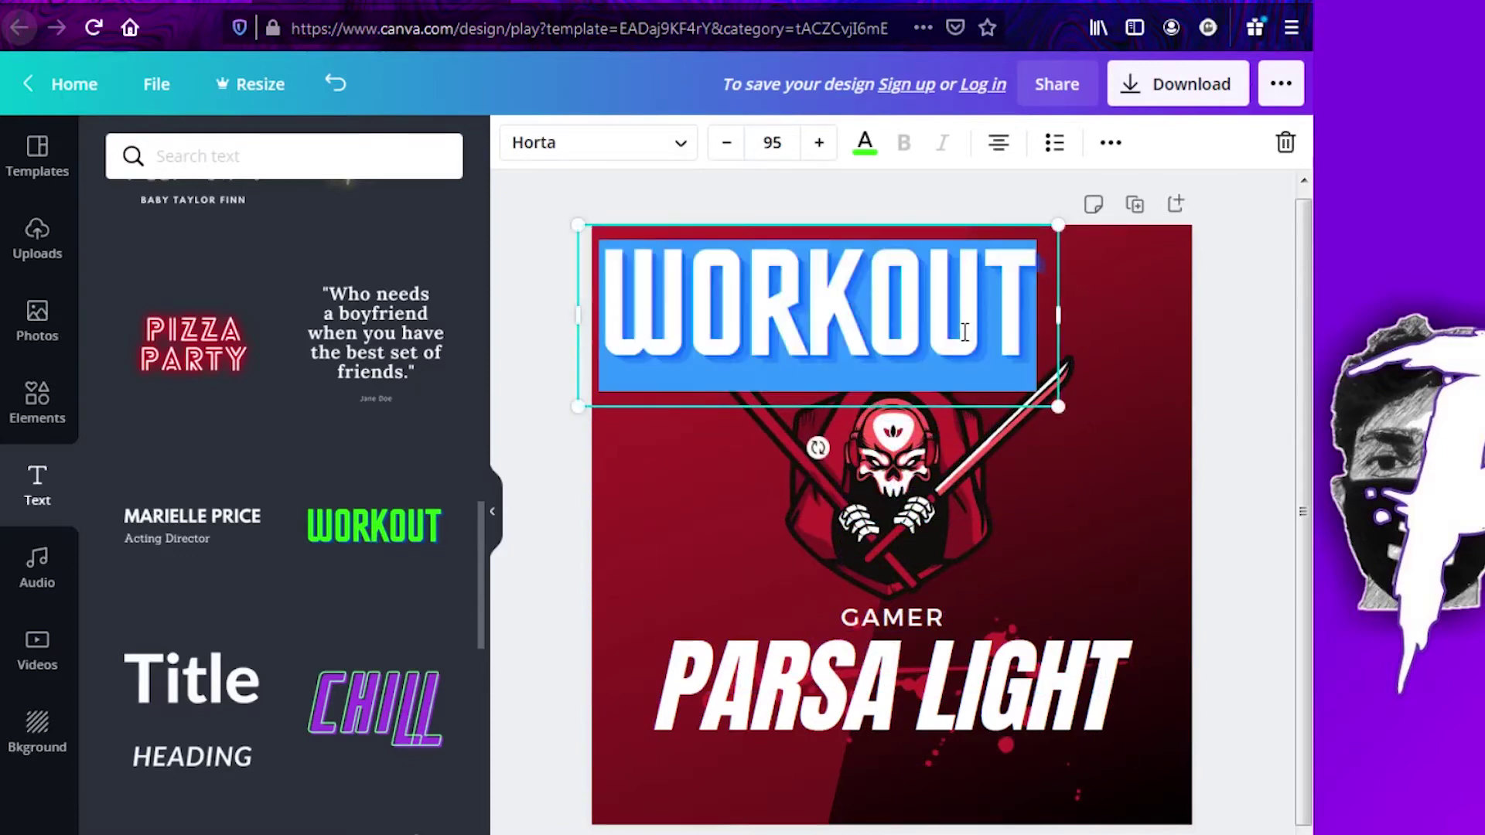
text(PARSA)
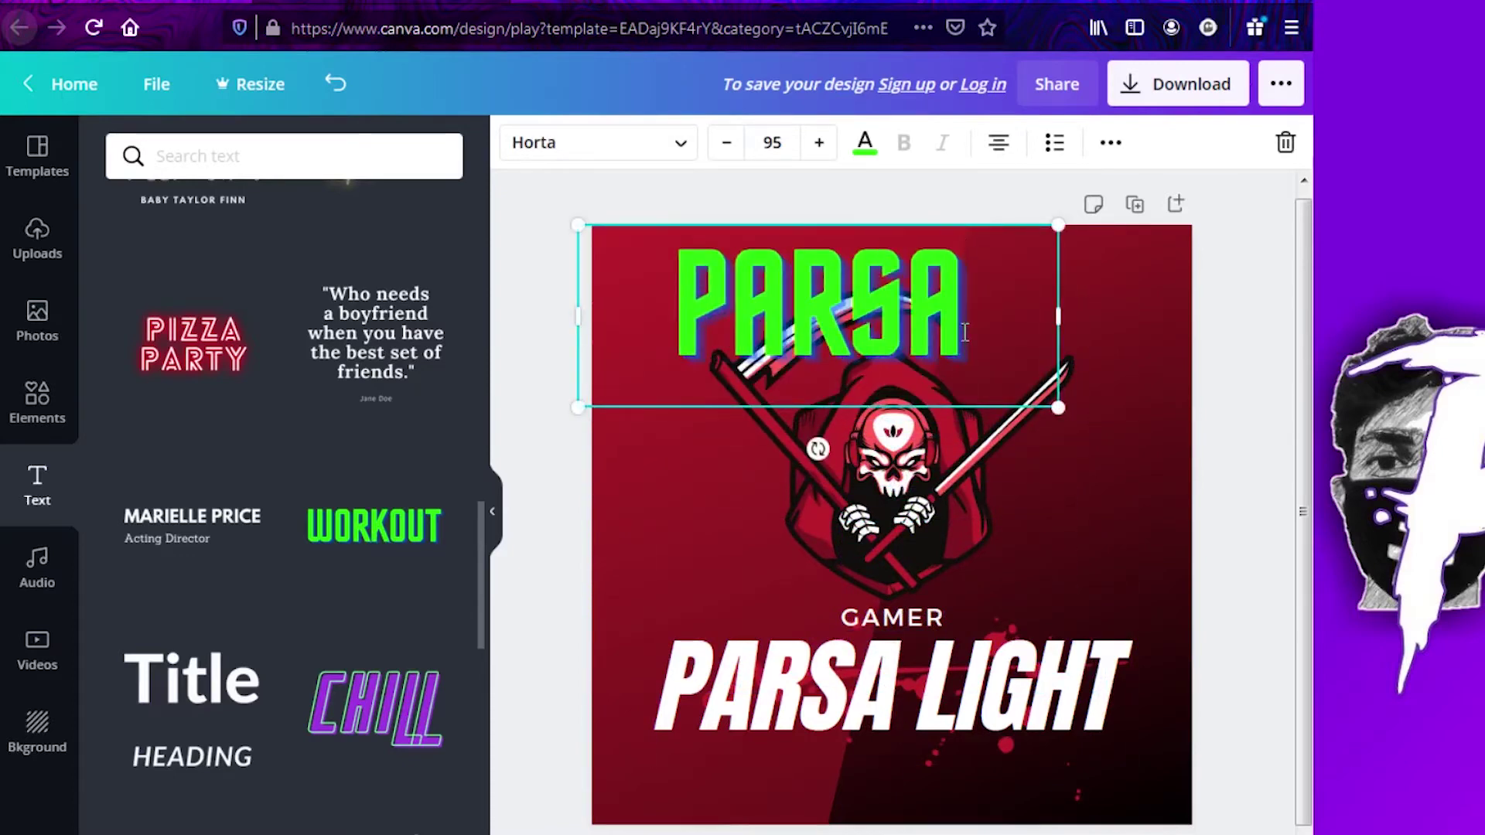
text(LIGHT)
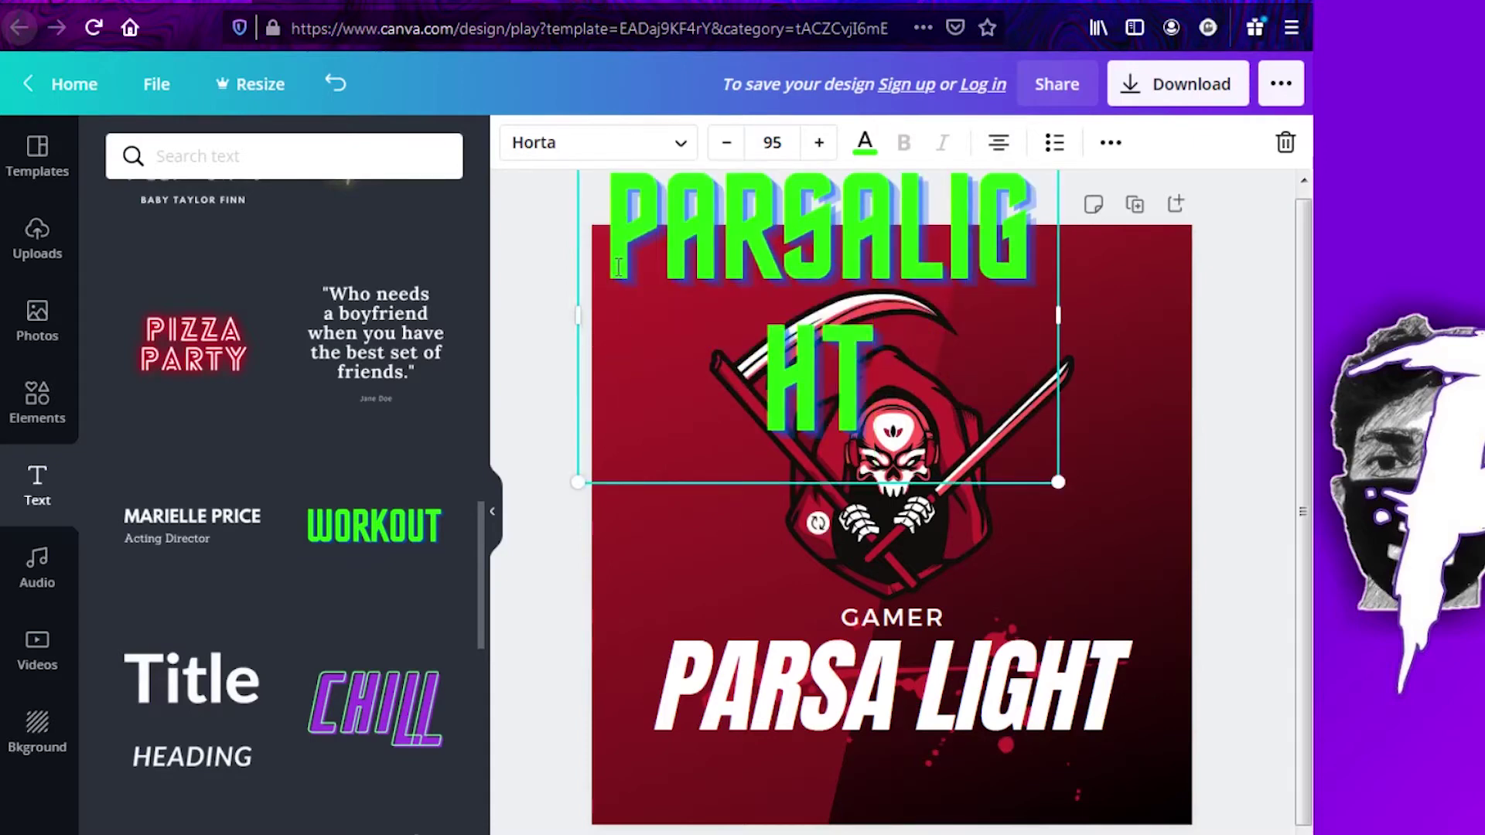
drag(1059, 482, 823, 317)
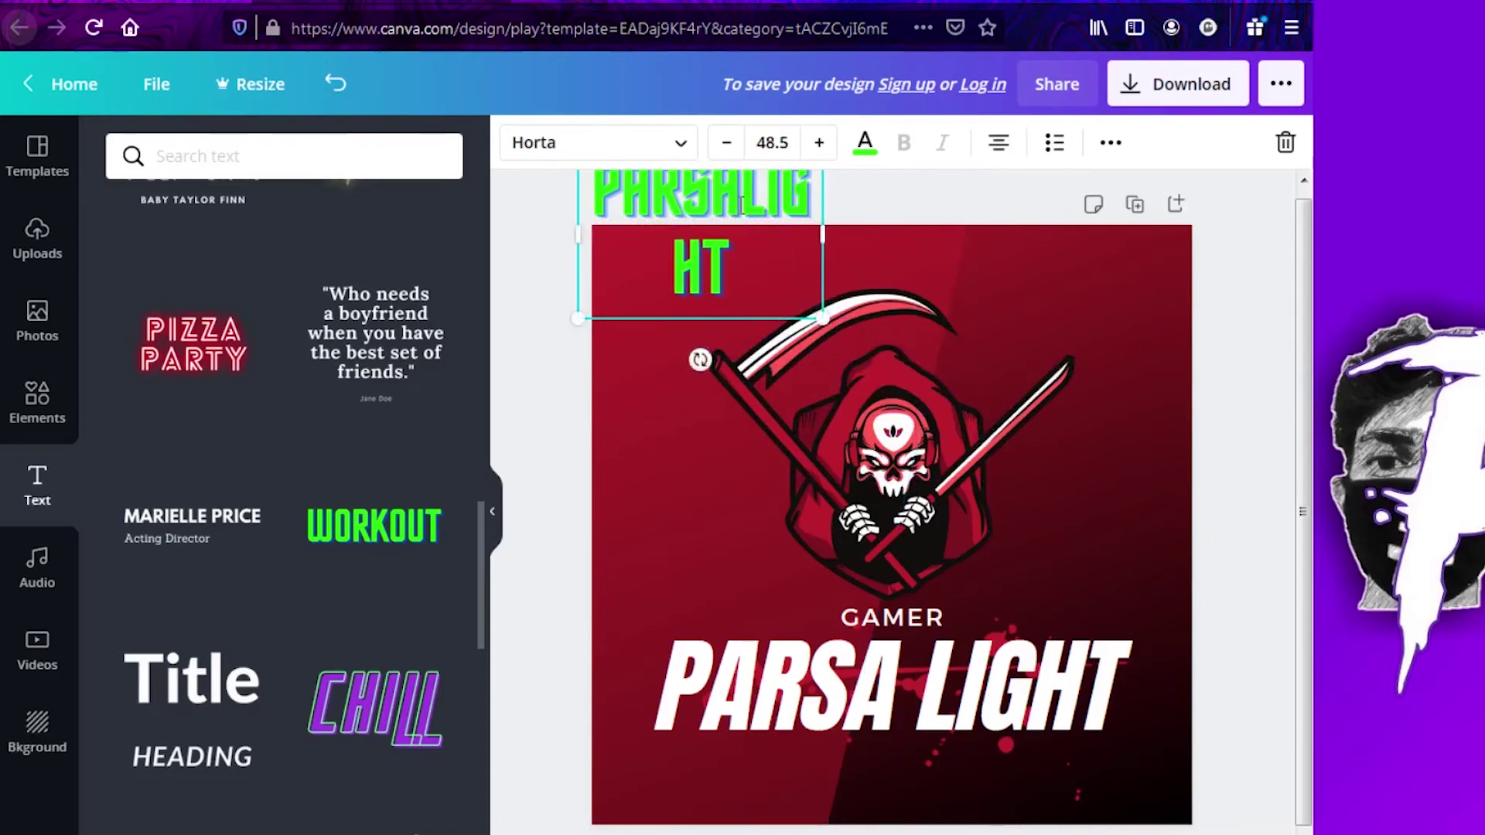
- Widen the green "PARSALIGHT" text box until the word fits on a single line, and deselect it
double_click(738, 209)
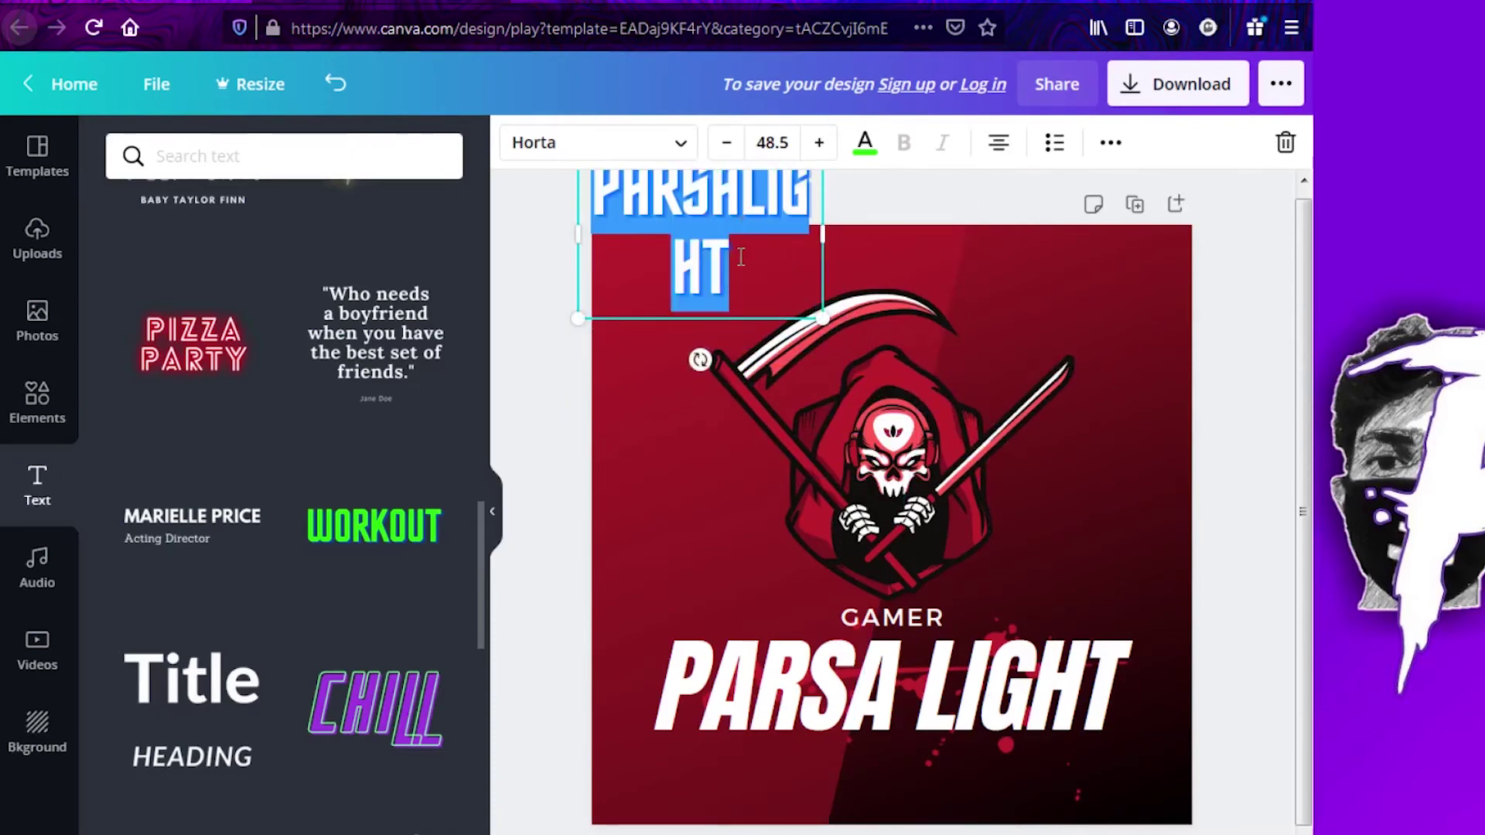
click(747, 258)
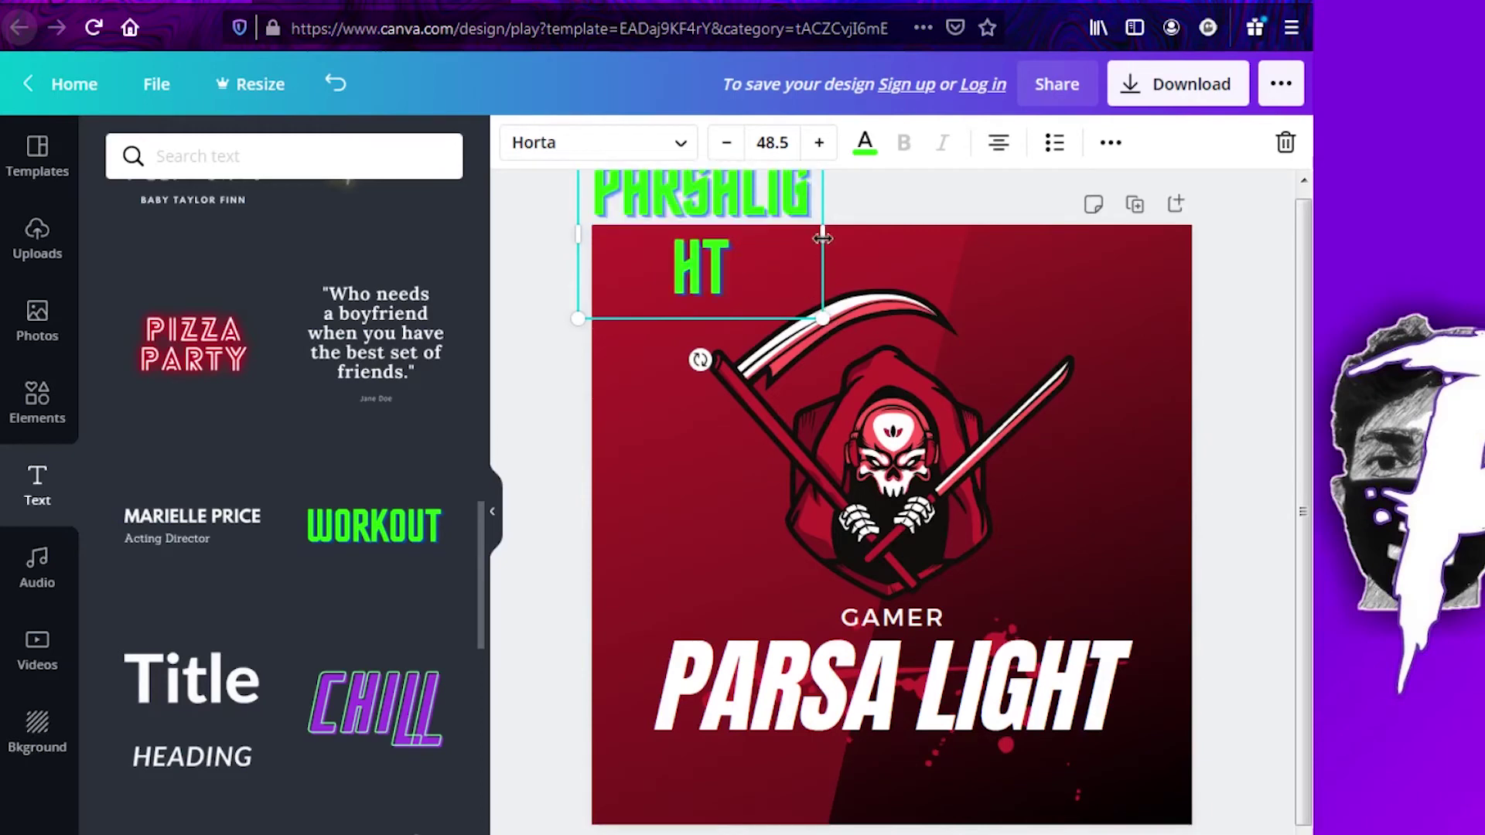
drag(822, 238, 893, 236)
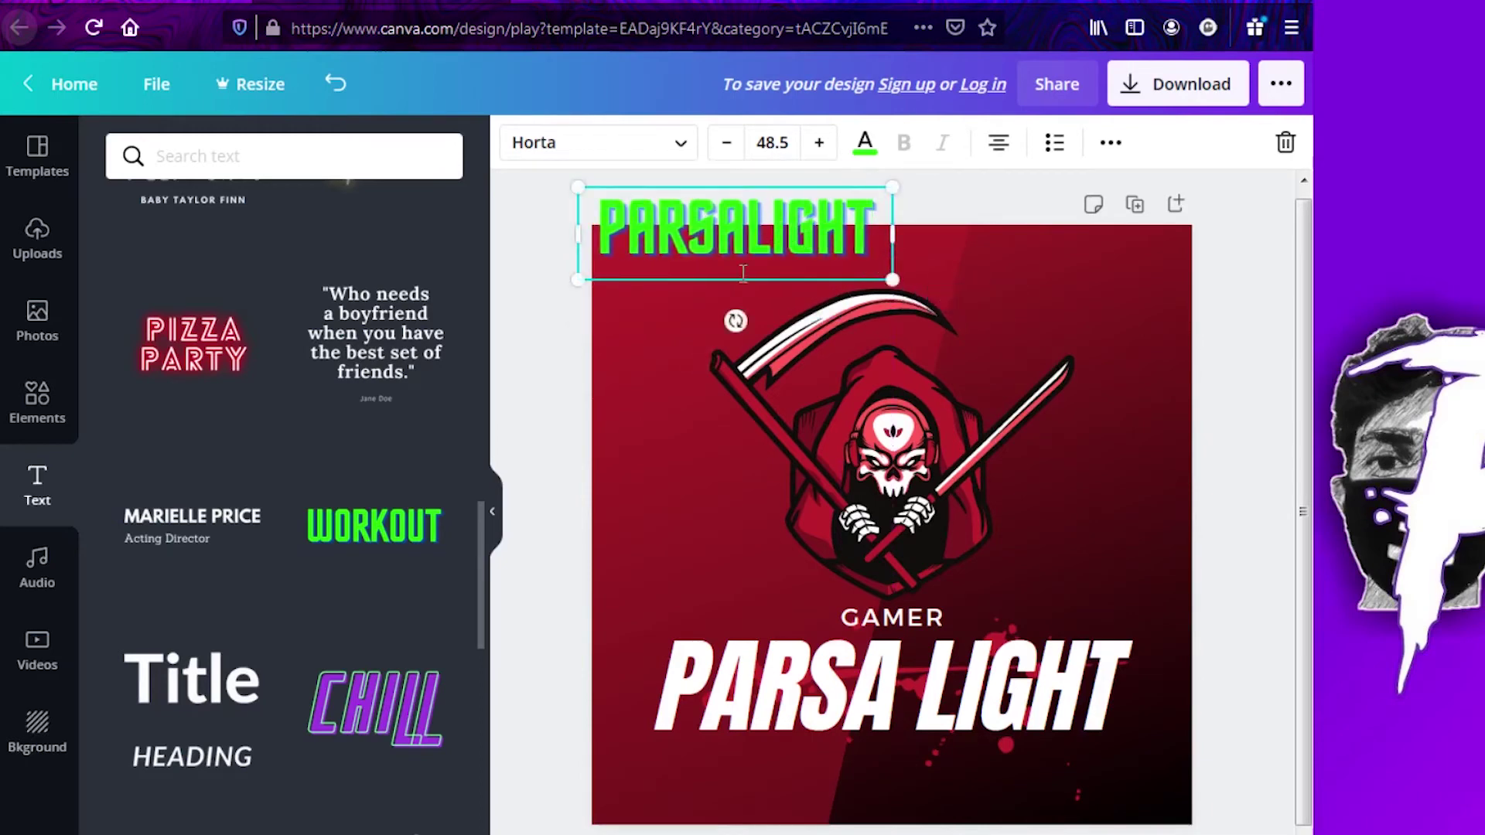
mouse_move(736, 320)
mouse_down()
mouse_move(752, 325)
mouse_move(735, 321)
mouse_up()
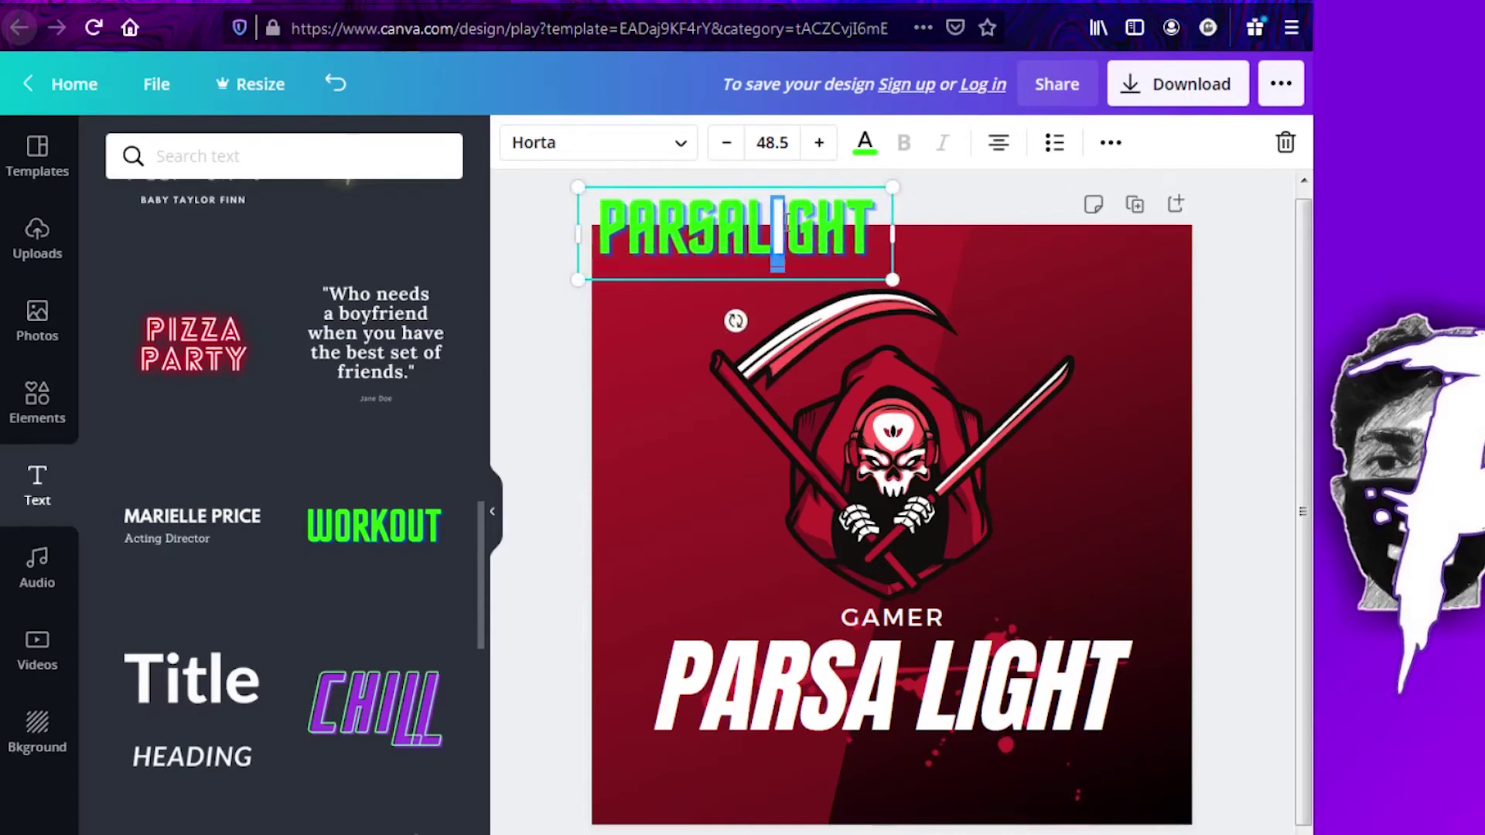
click(771, 194)
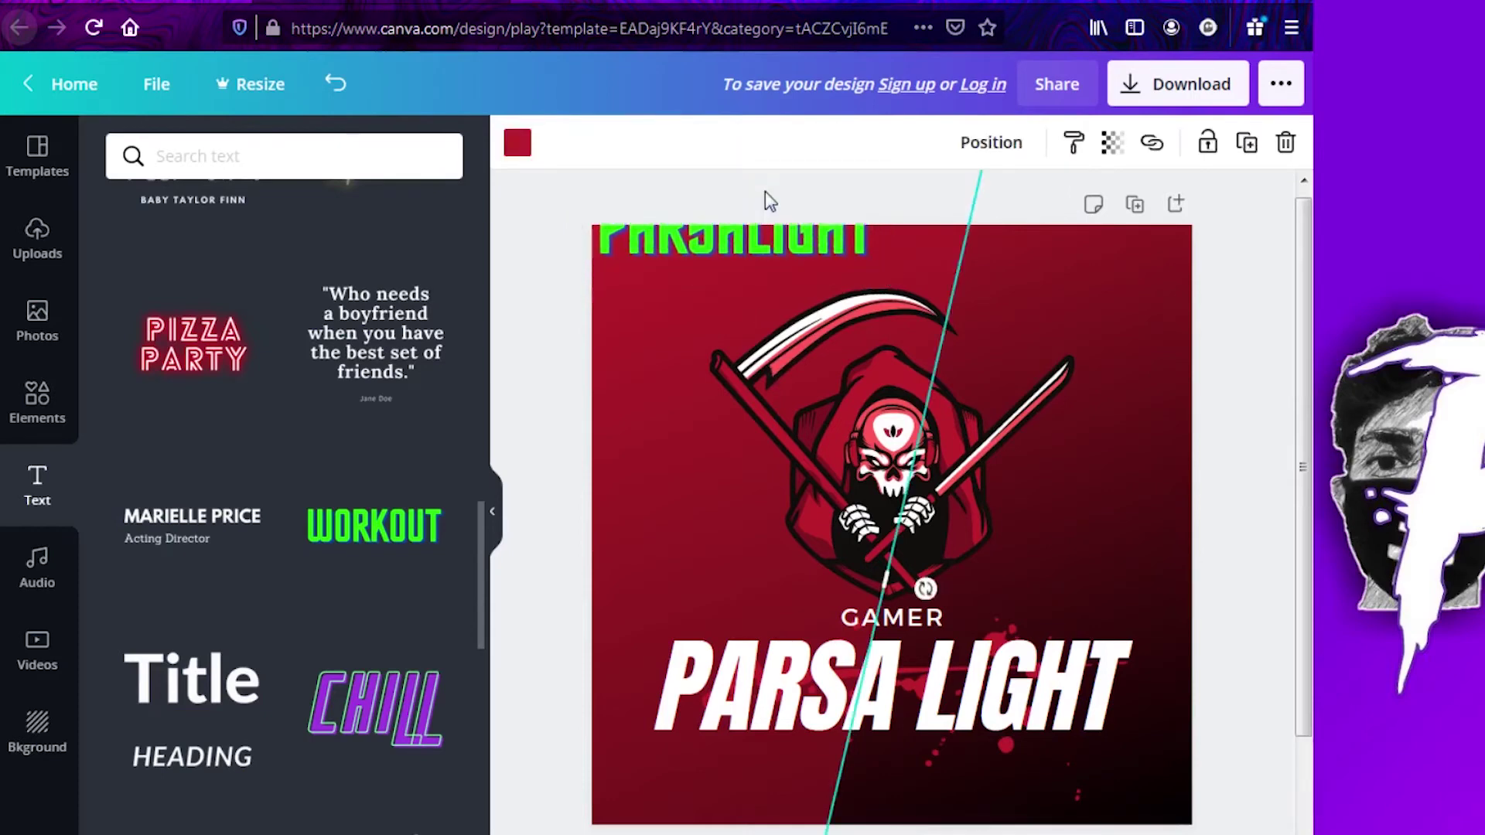
click(766, 195)
click(759, 186)
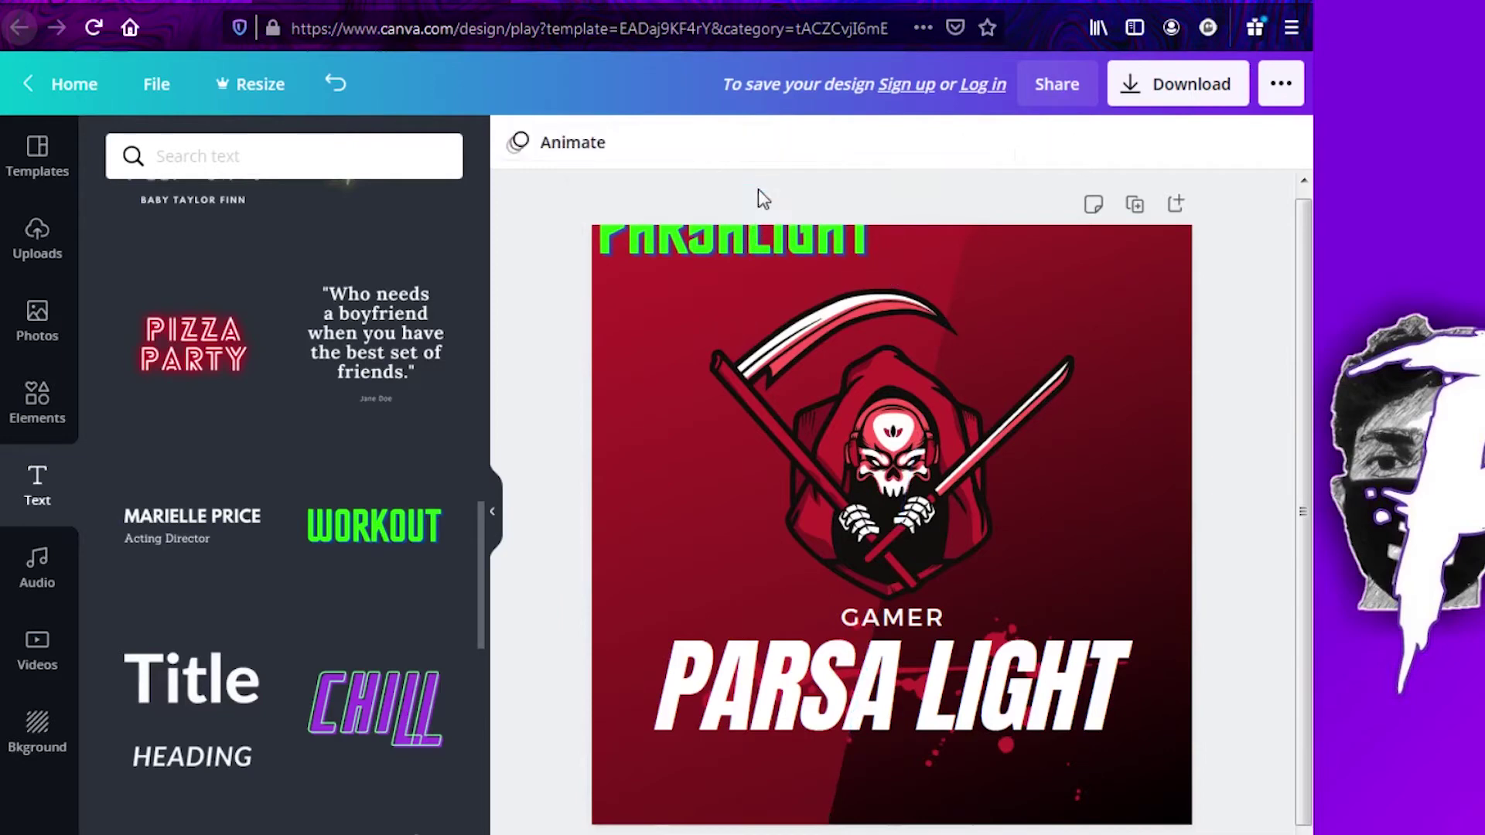
- Move the green "PARSALIGHT" text into the logo's upper-left corner and shrink it to size 15.3
click(713, 249)
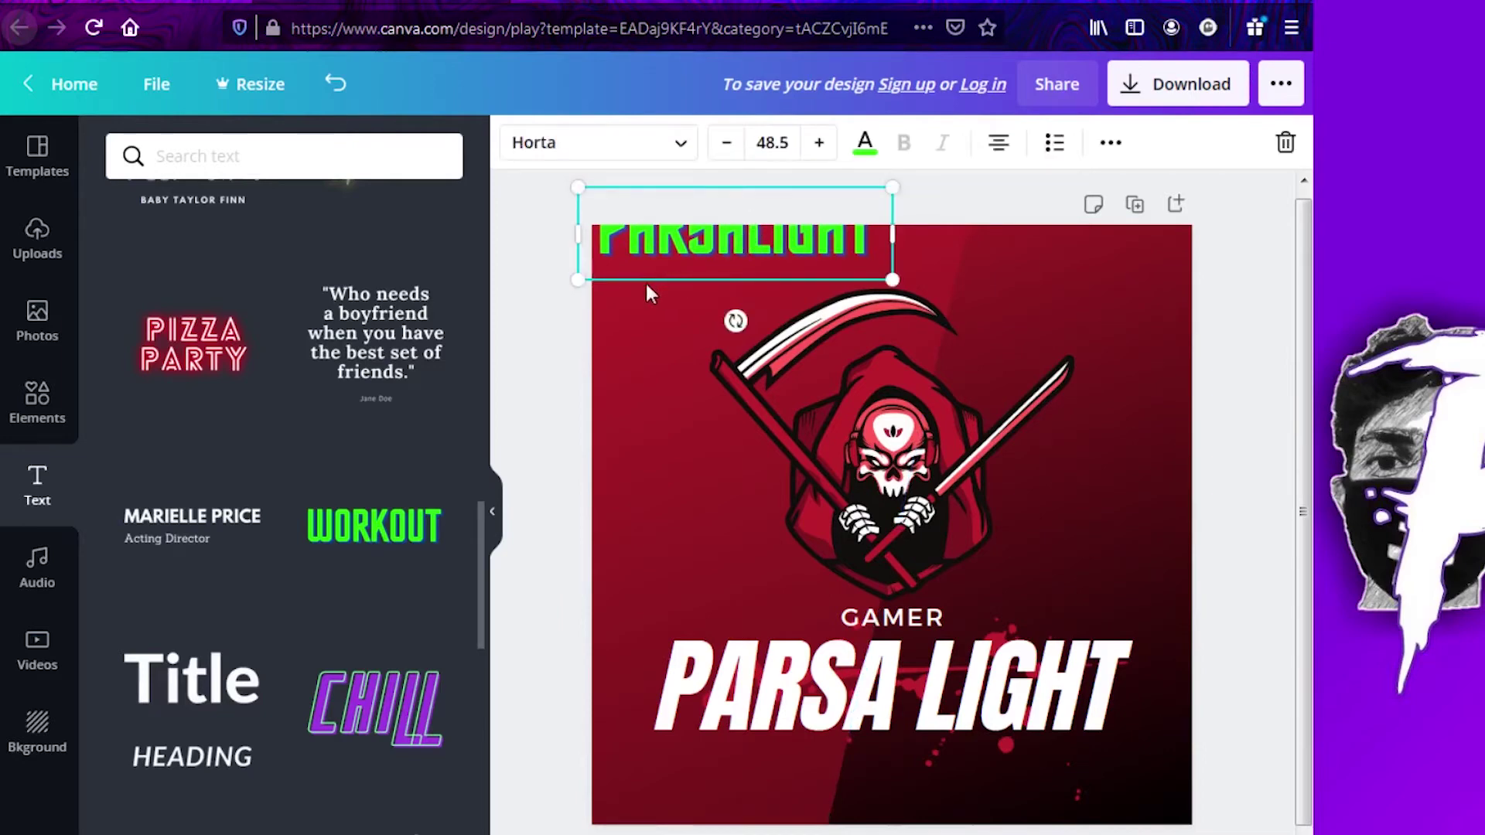
drag(645, 282, 637, 317)
drag(893, 317, 753, 277)
drag(686, 318, 703, 322)
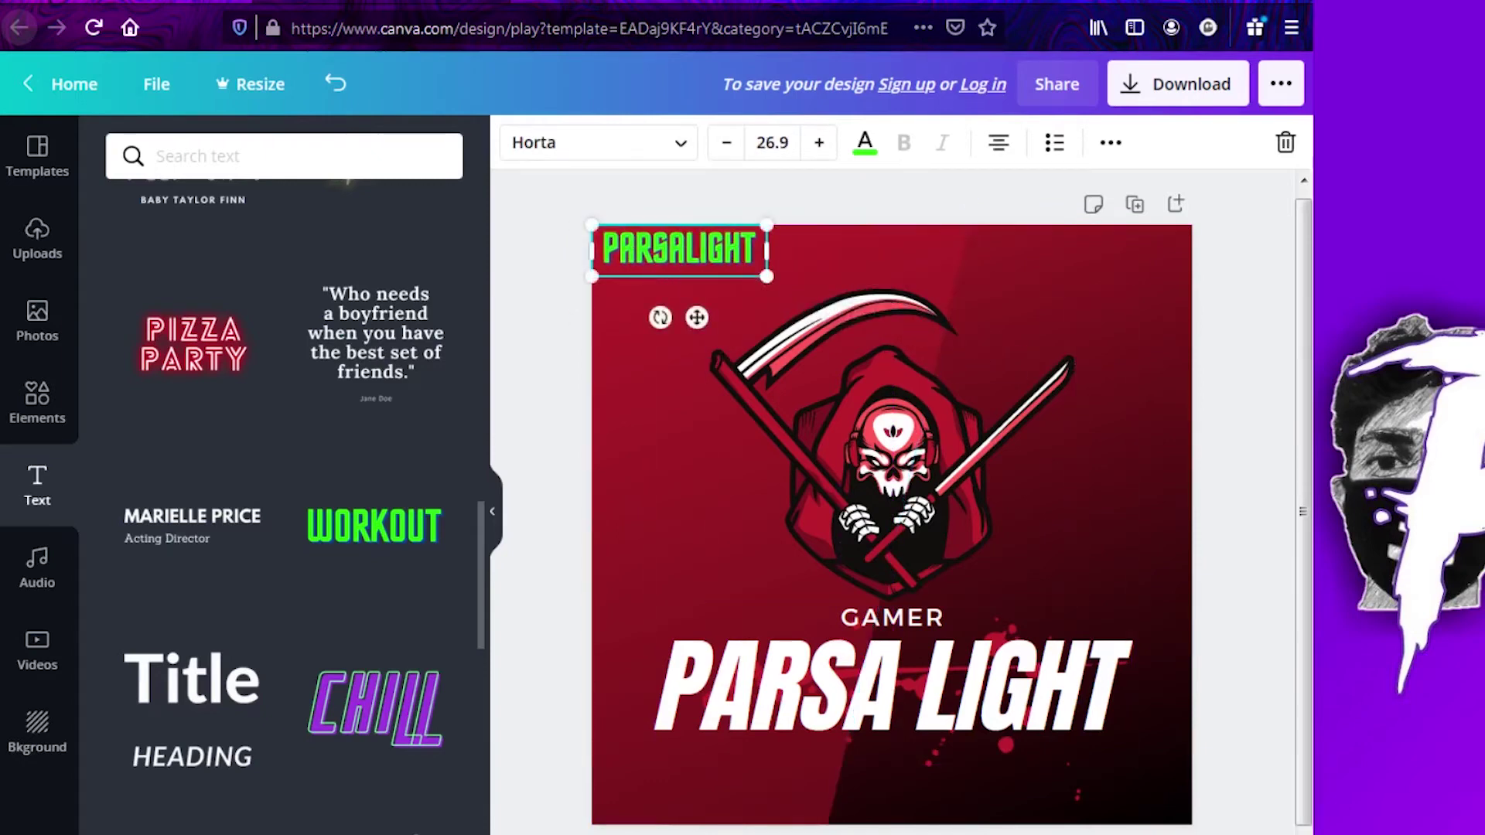
drag(766, 277, 680, 302)
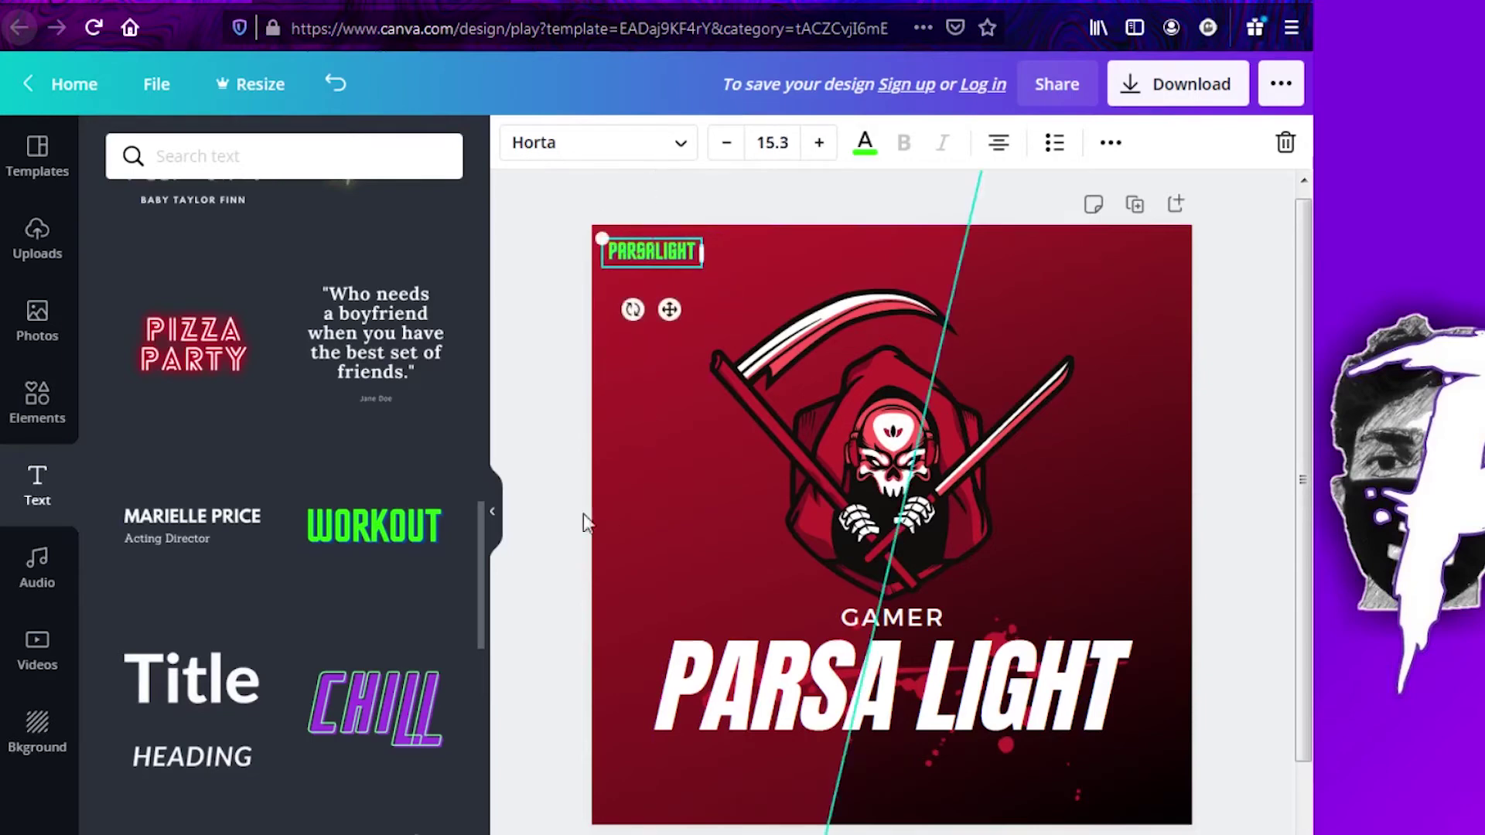
click(568, 459)
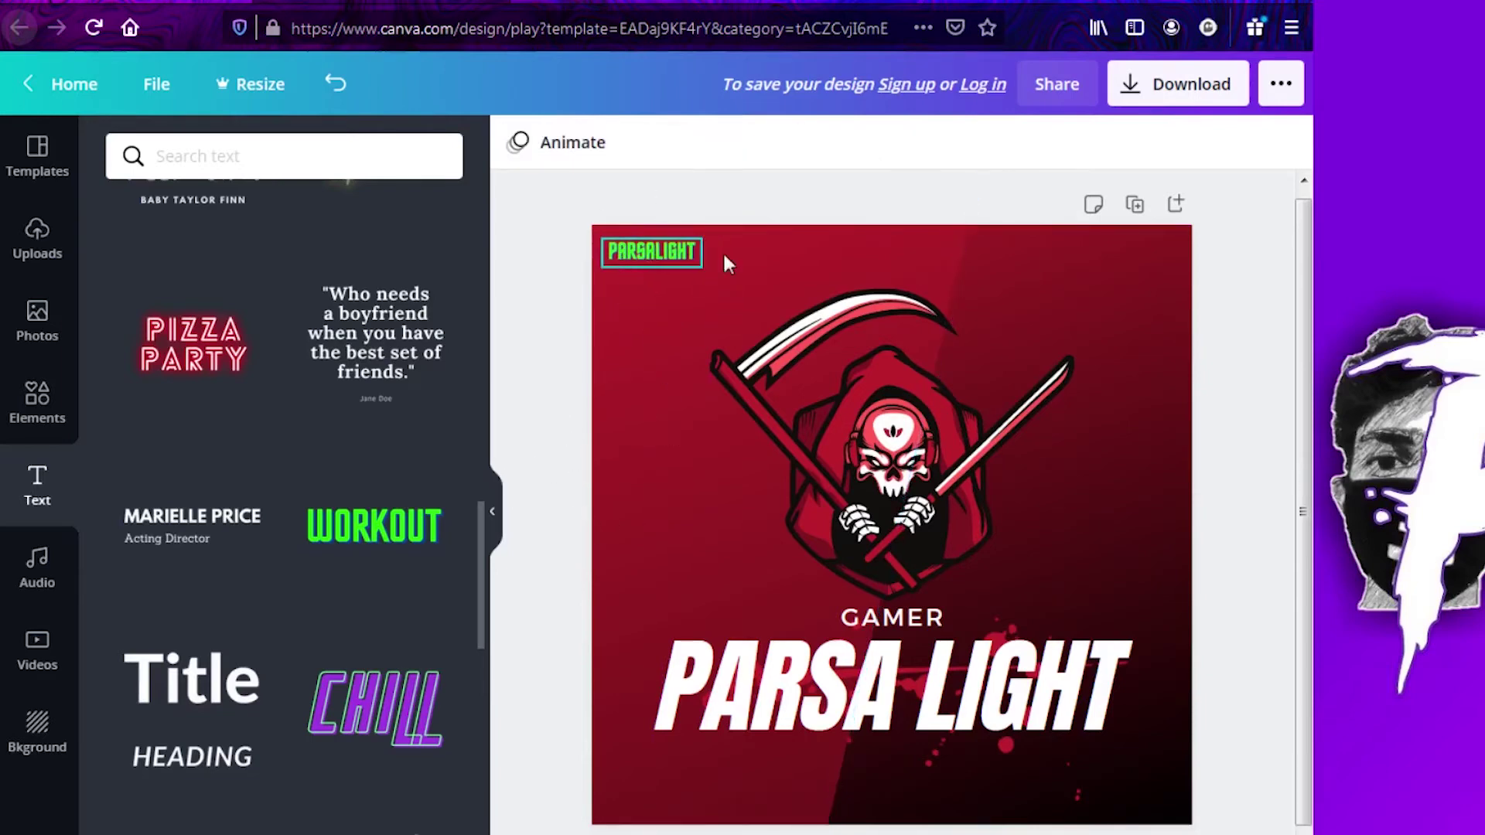
- Shift the slanted lighter red shape slightly to the left so it covers less of the background
click(1135, 425)
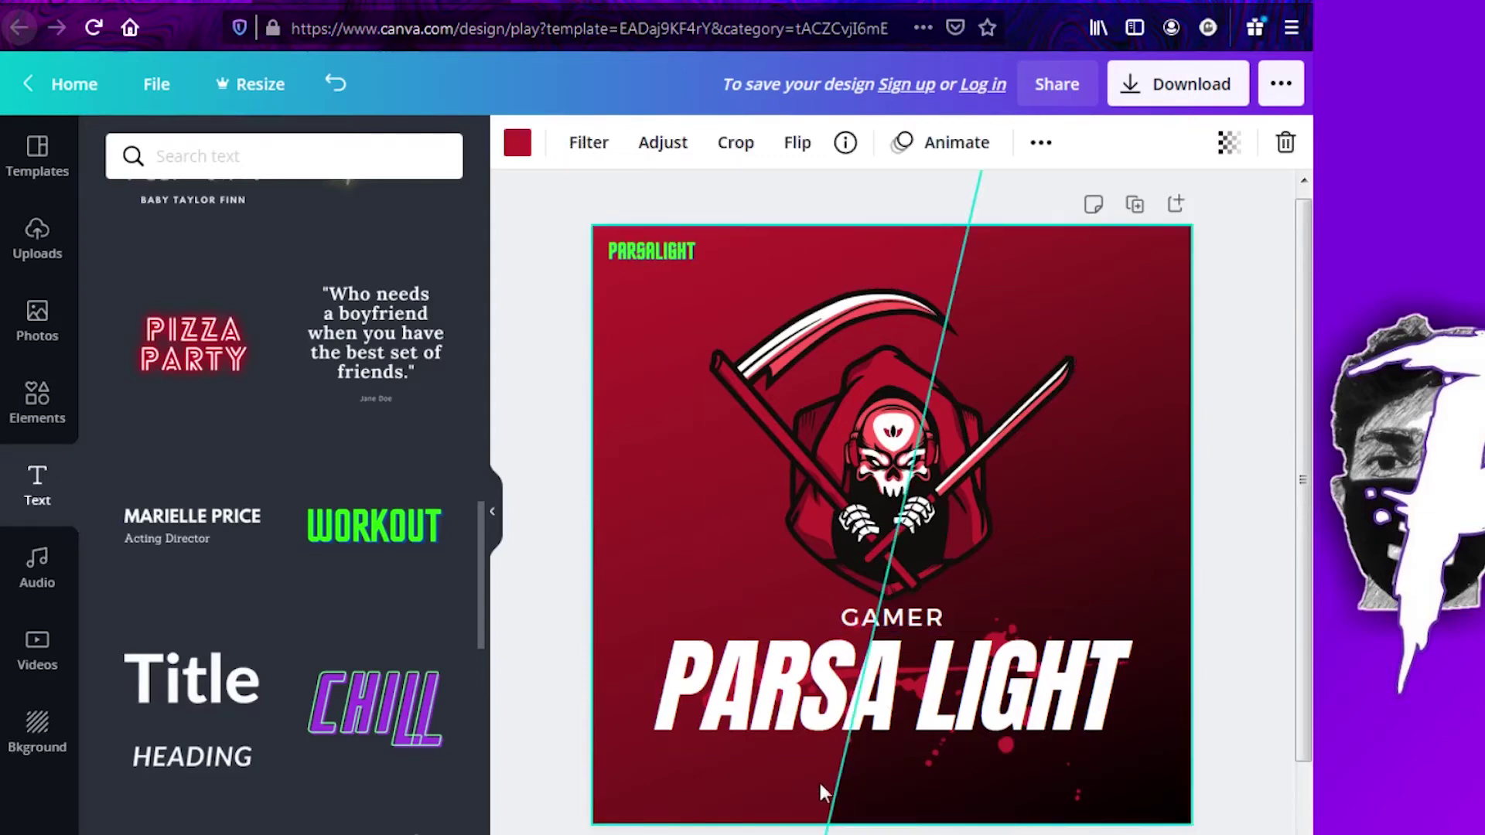
click(825, 792)
click(883, 789)
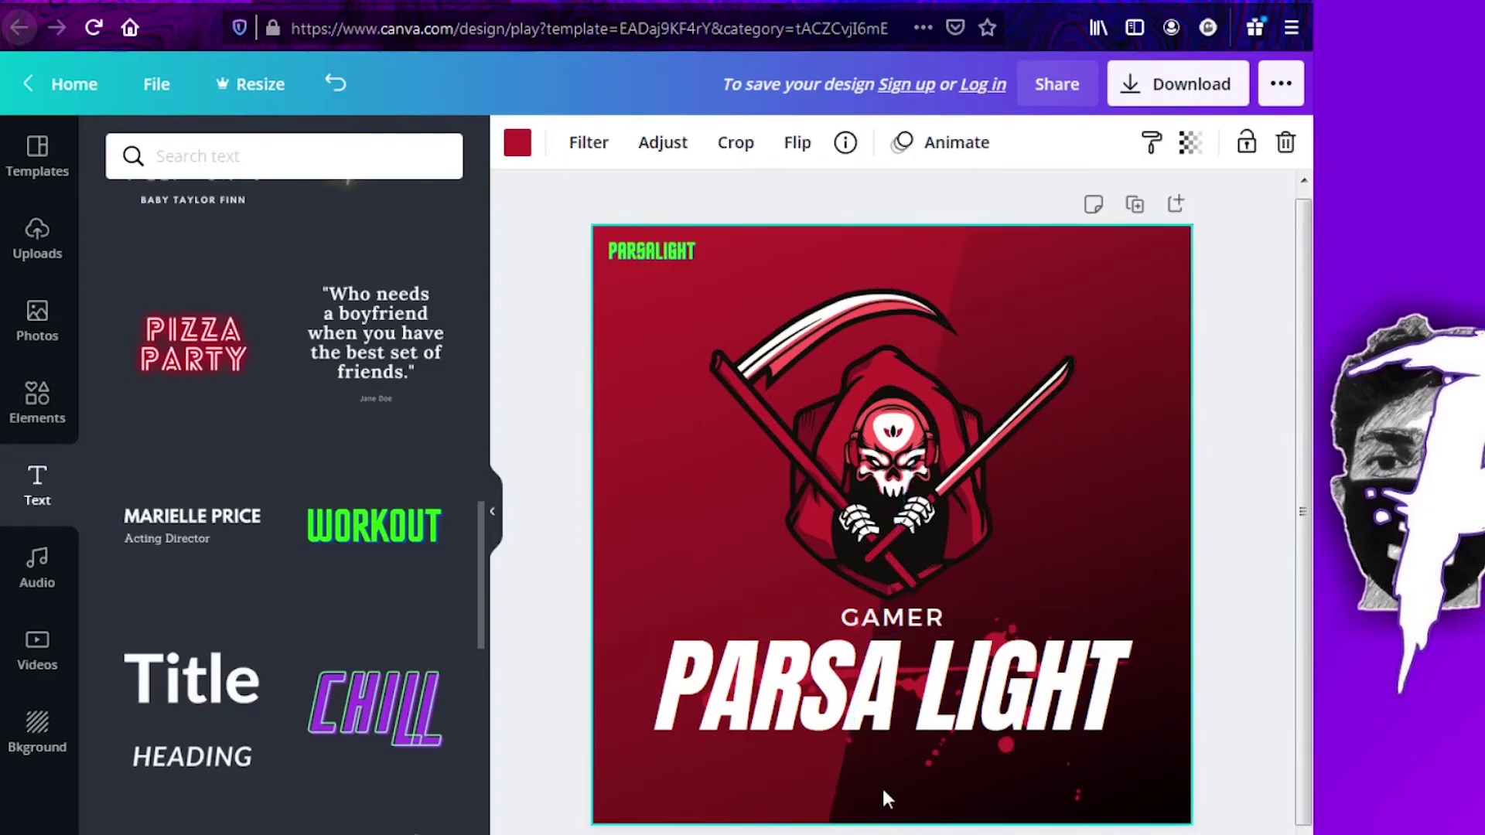
click(833, 787)
drag(828, 787, 777, 785)
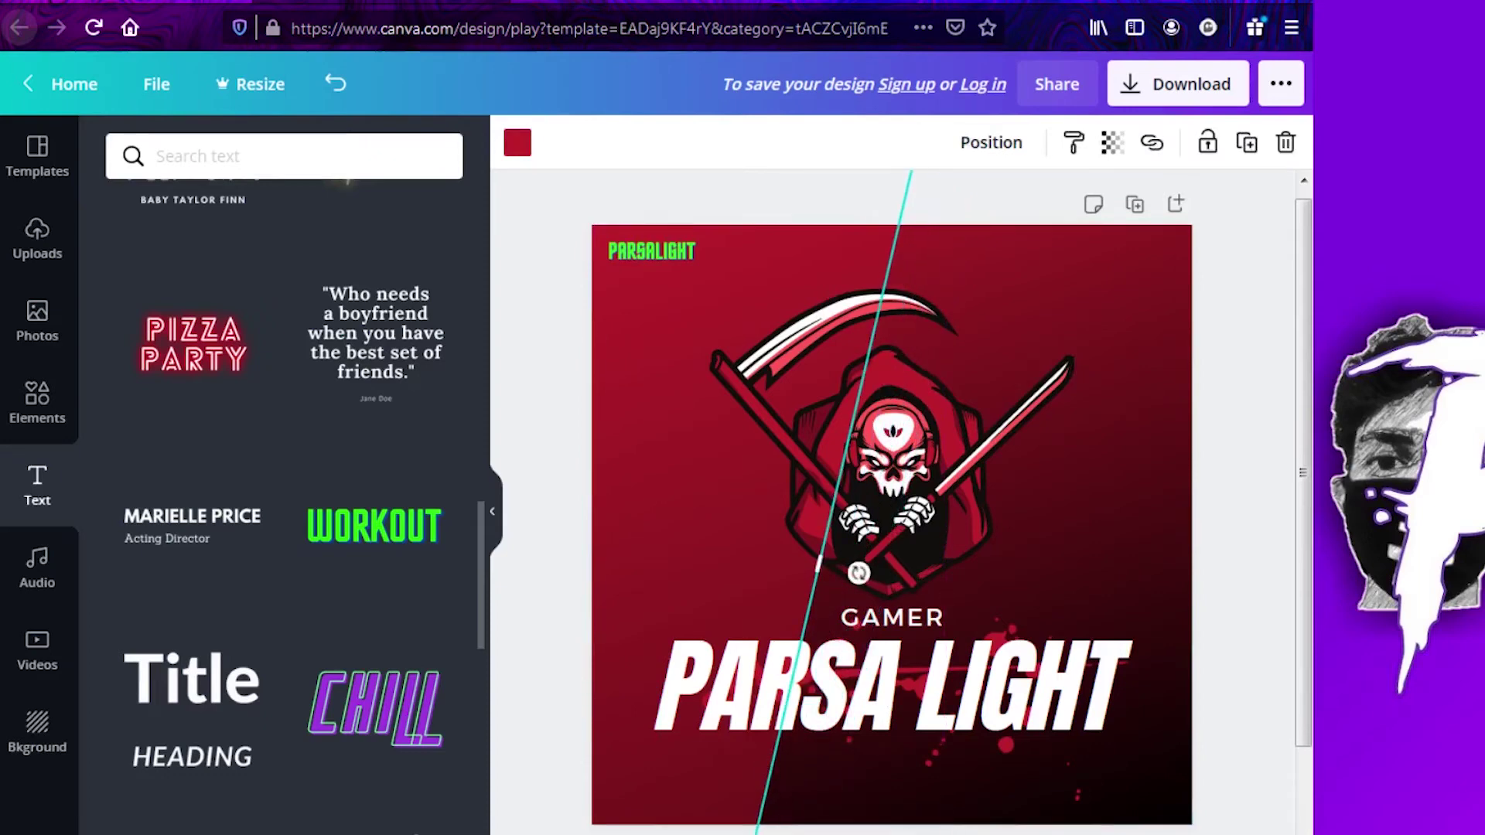
key(Delete)
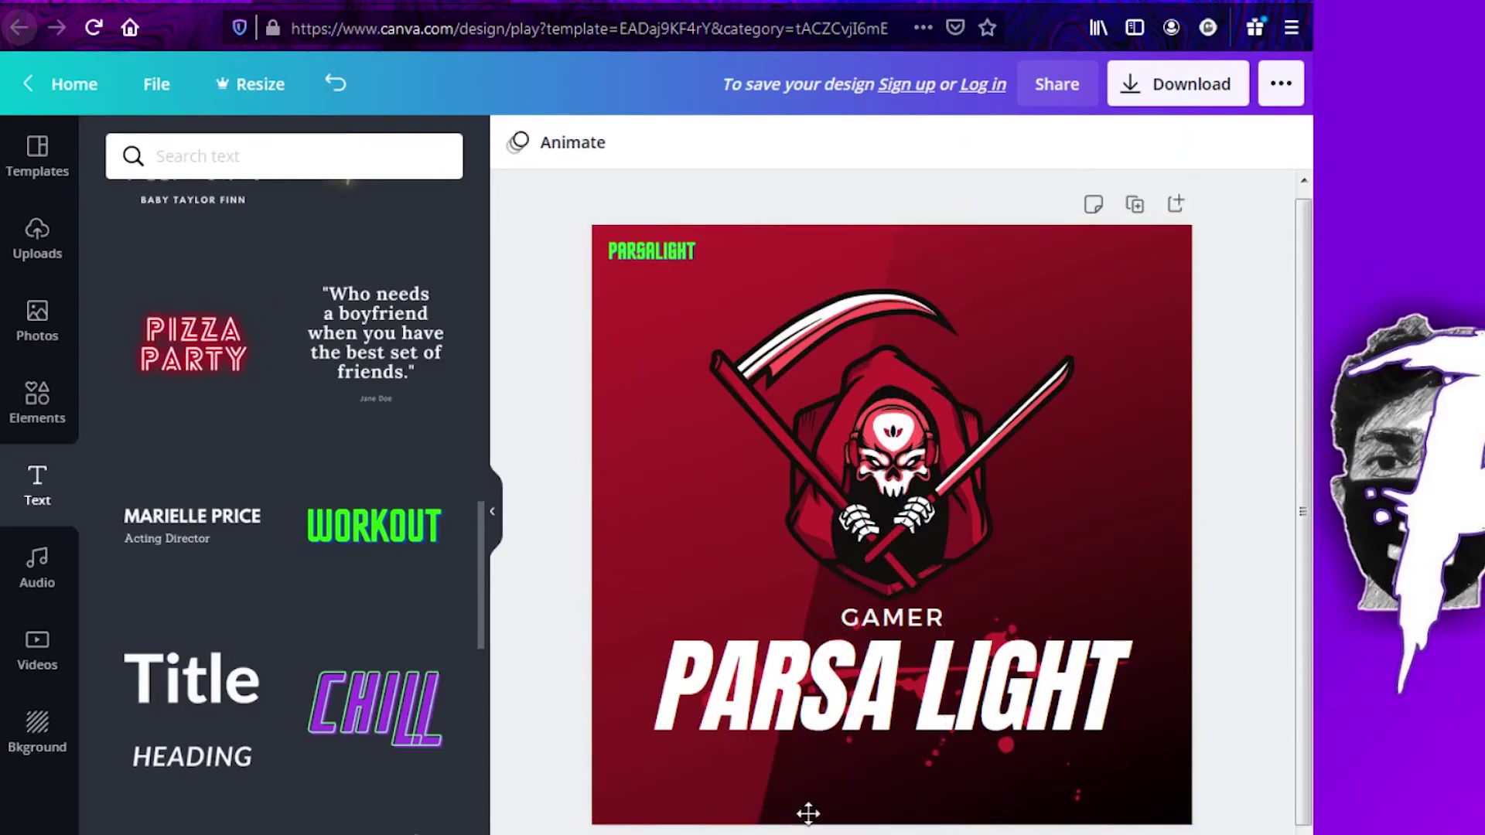
- Try bright green as the logo's background colour, and replace it with solid dark red
click(857, 793)
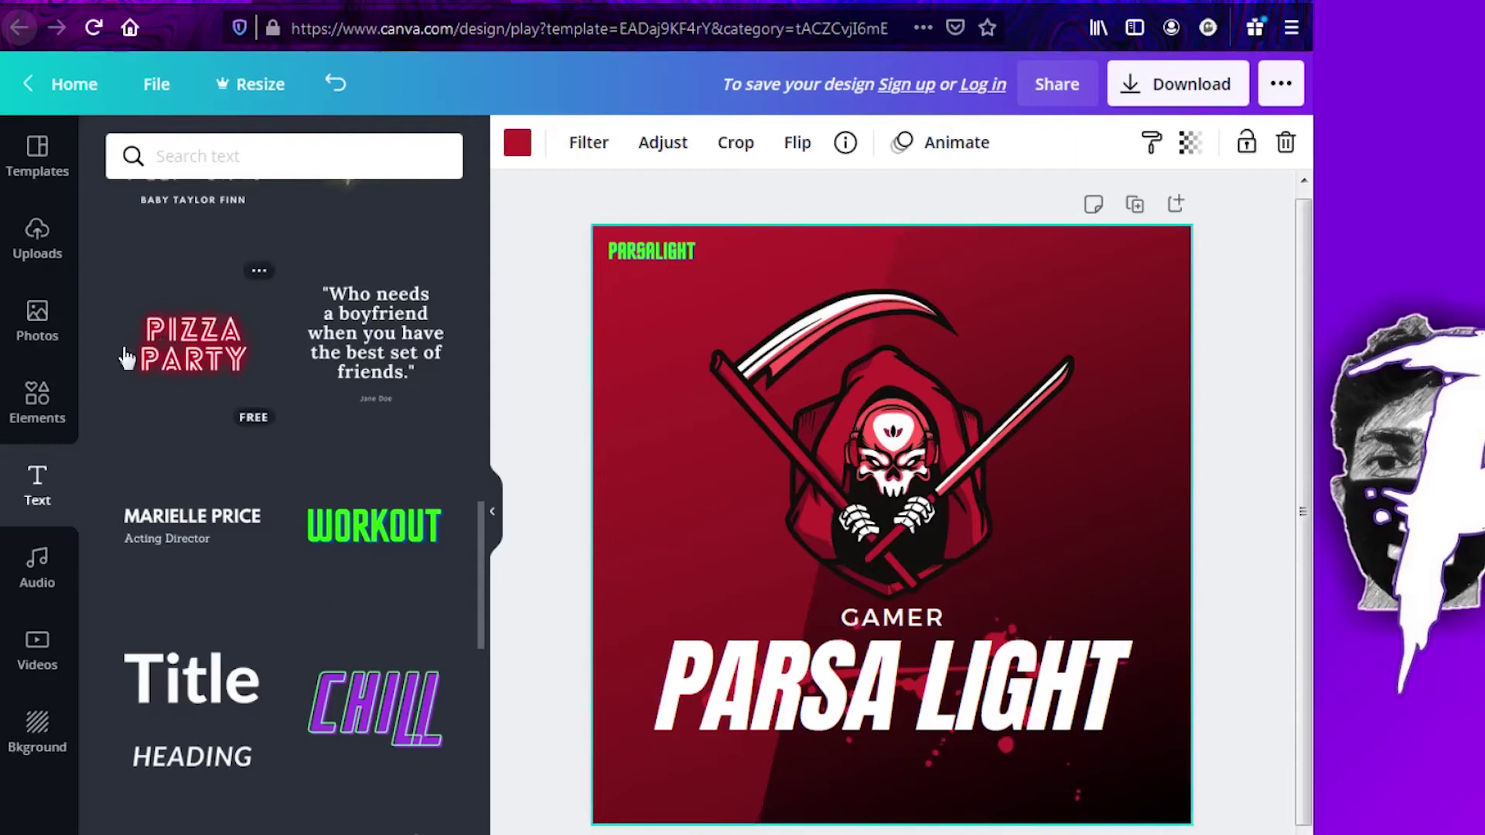
click(39, 725)
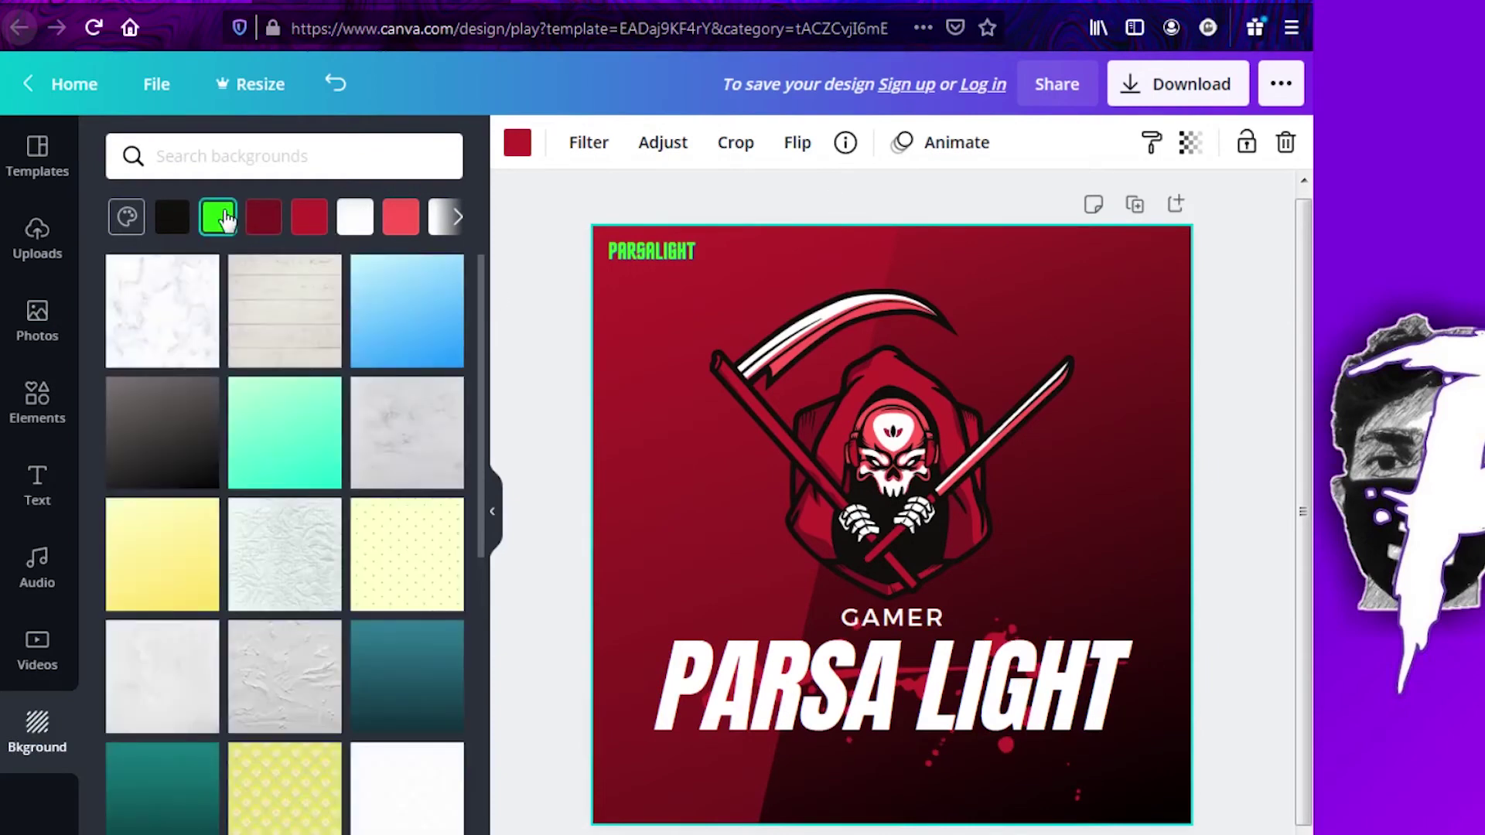
click(223, 219)
click(264, 226)
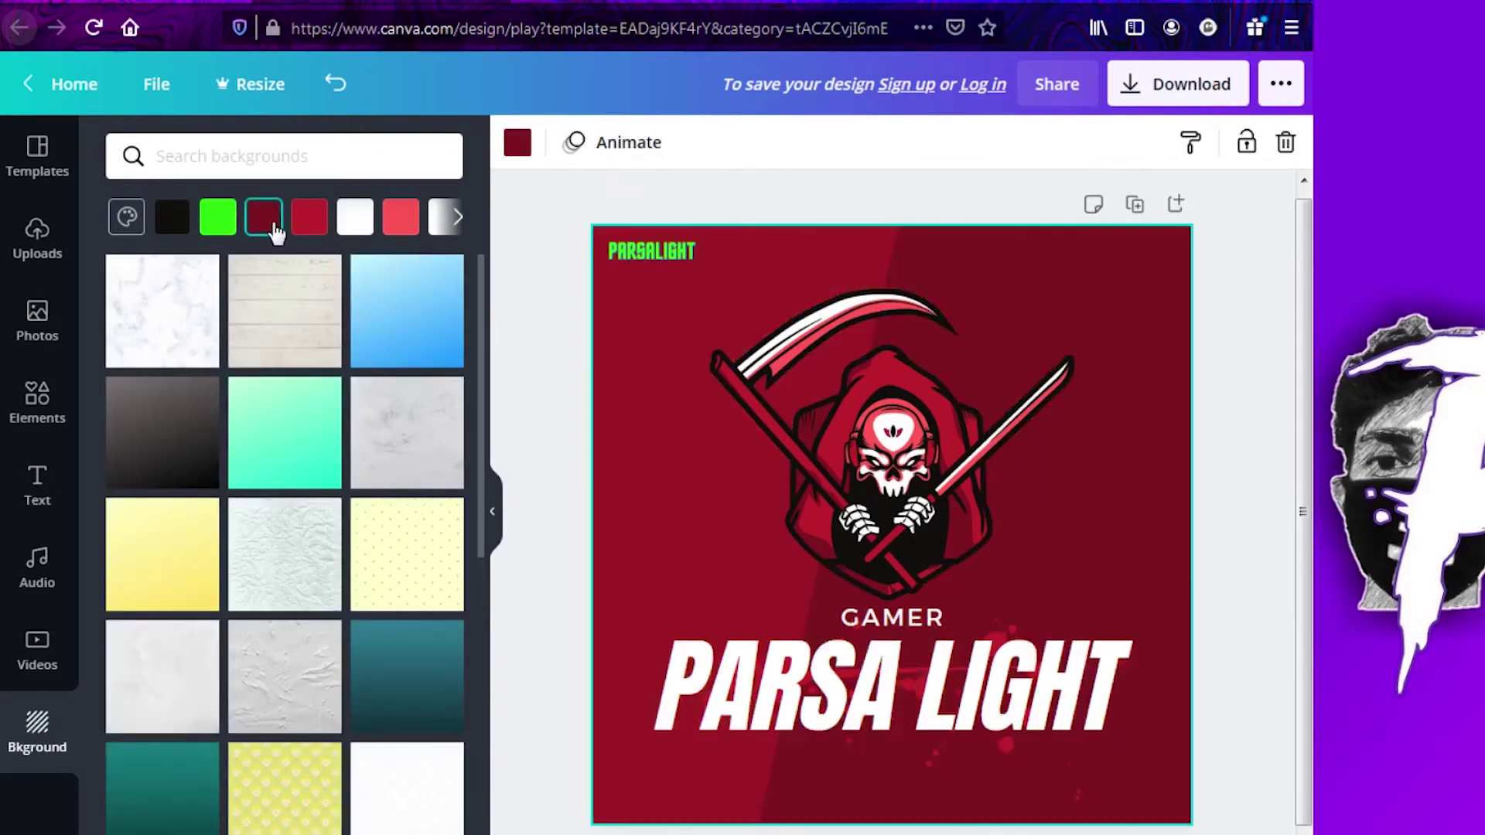
- Try white, coral and orange as the logo's background colour, and return to dark red
click(303, 291)
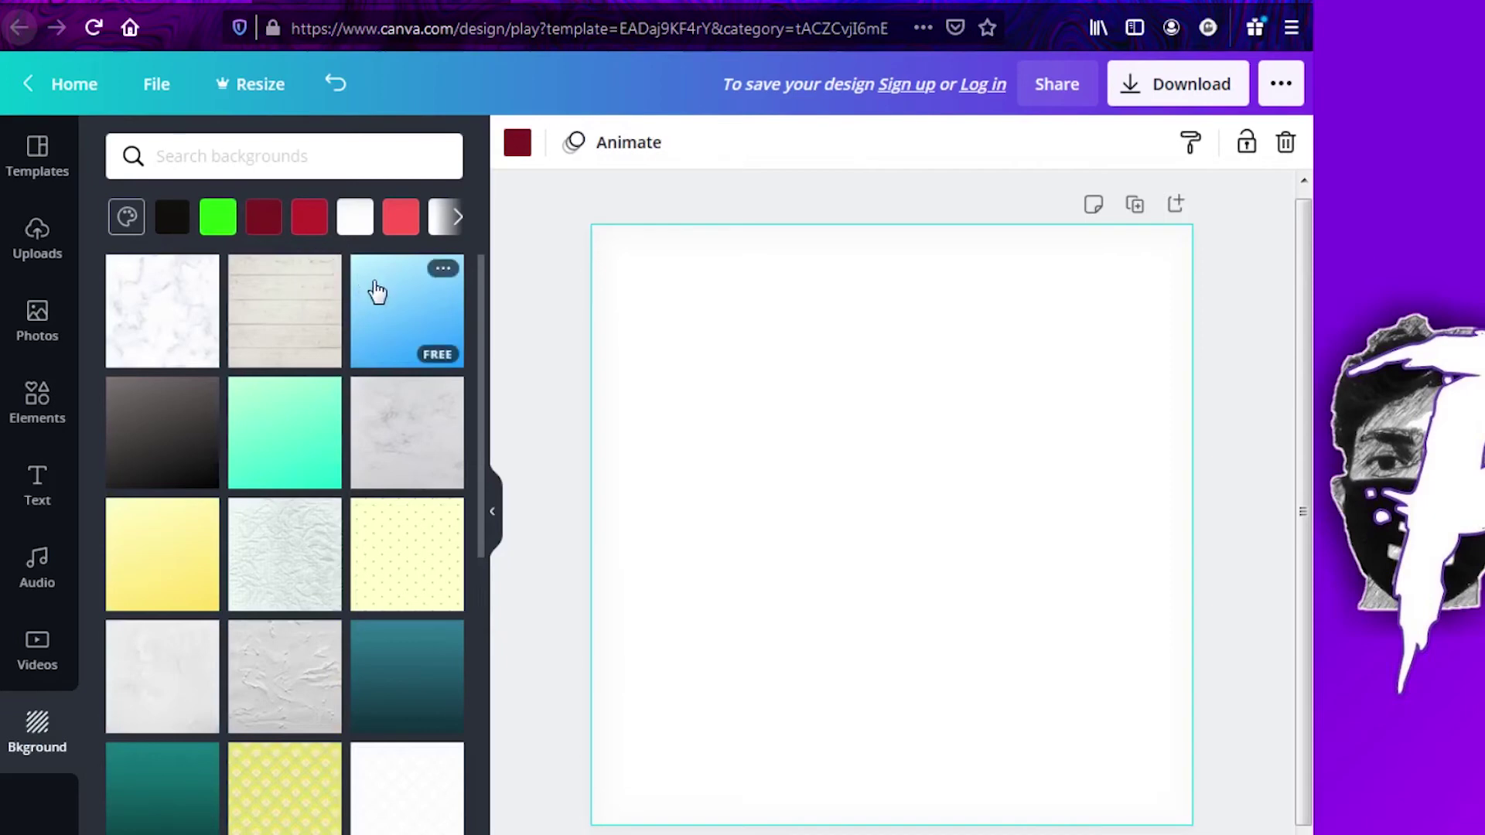
click(401, 218)
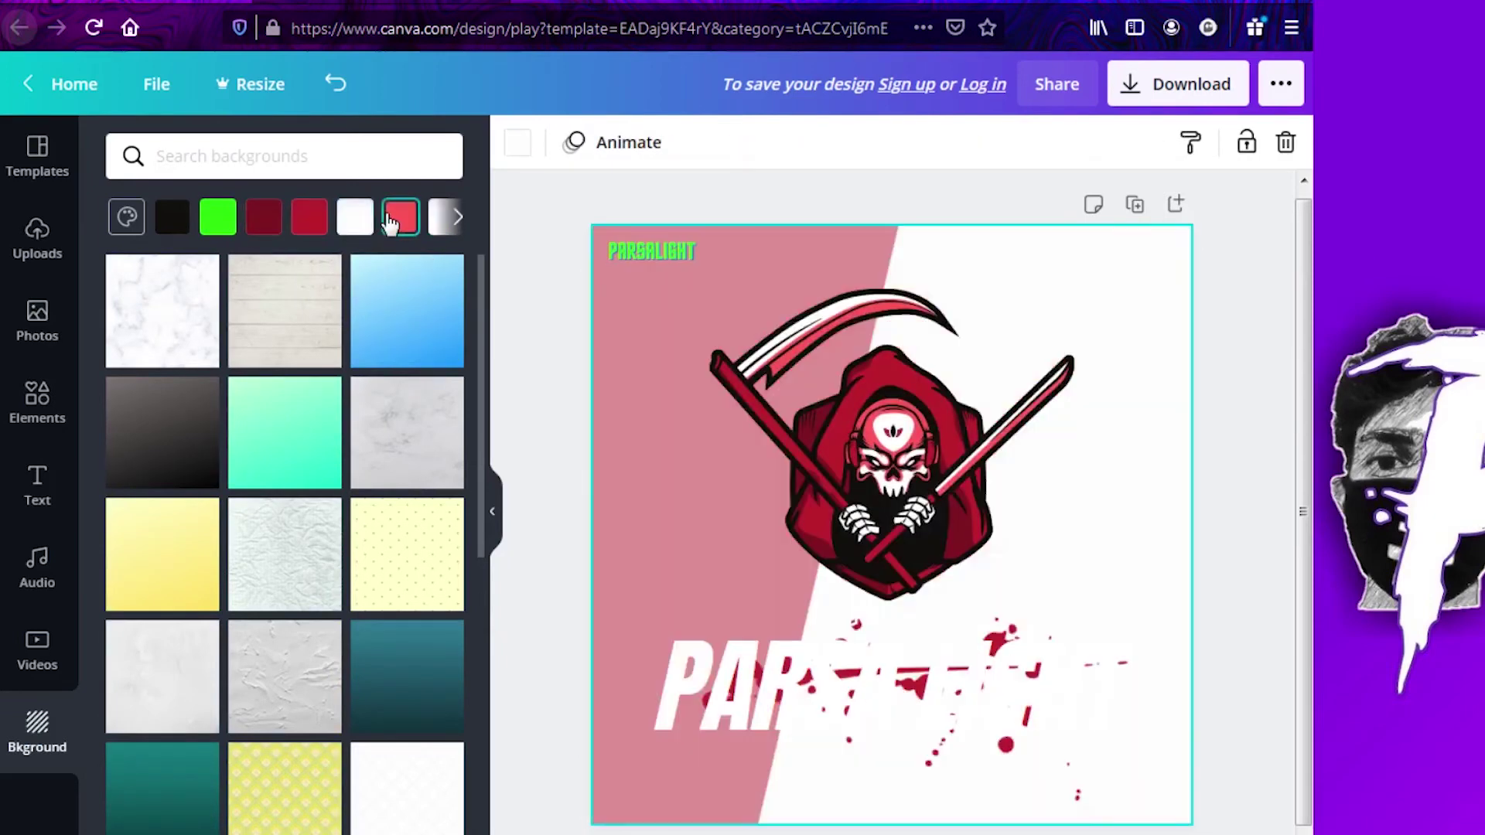
click(264, 218)
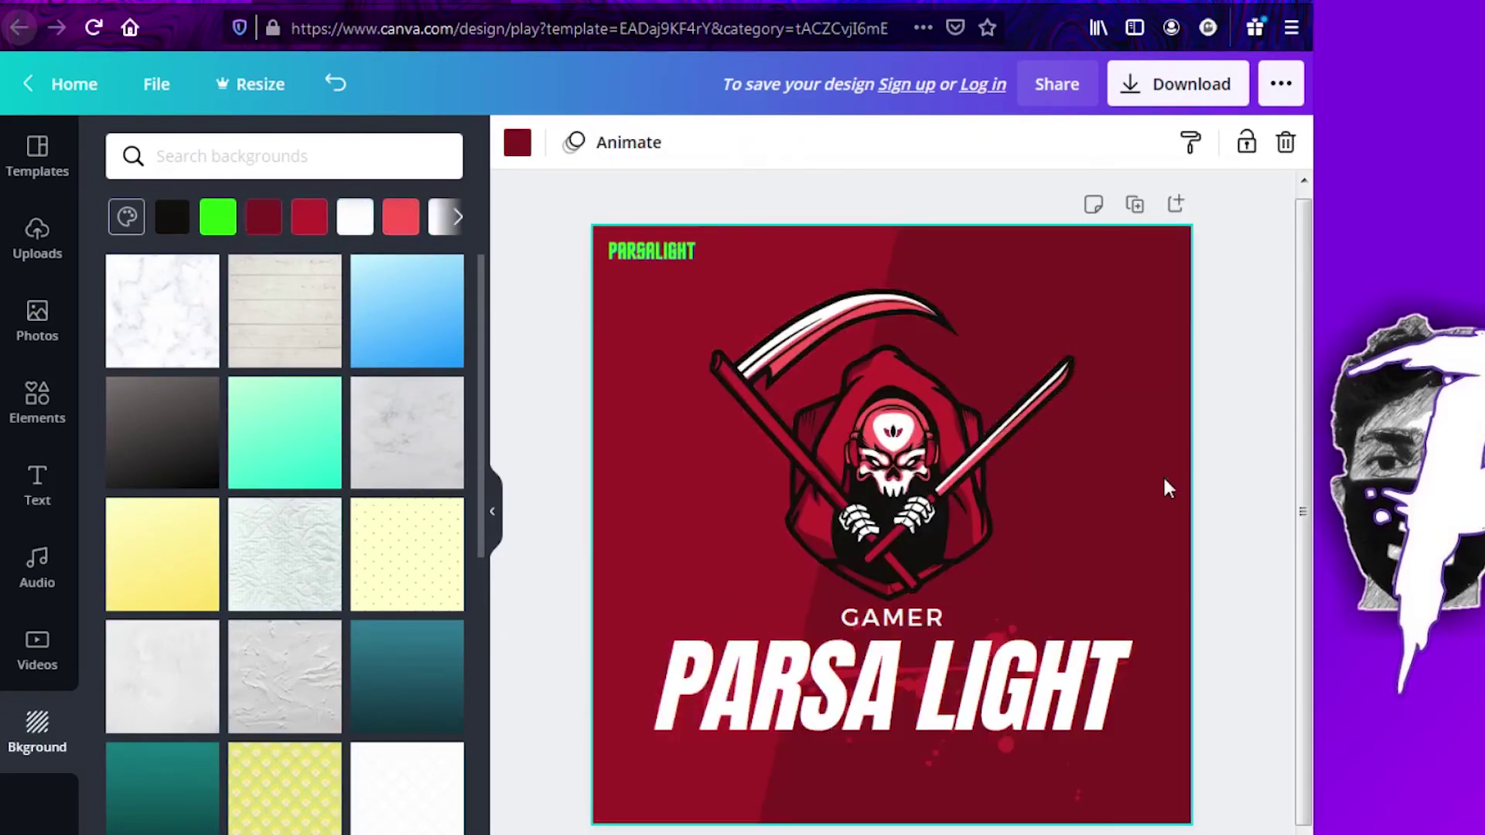
click(458, 217)
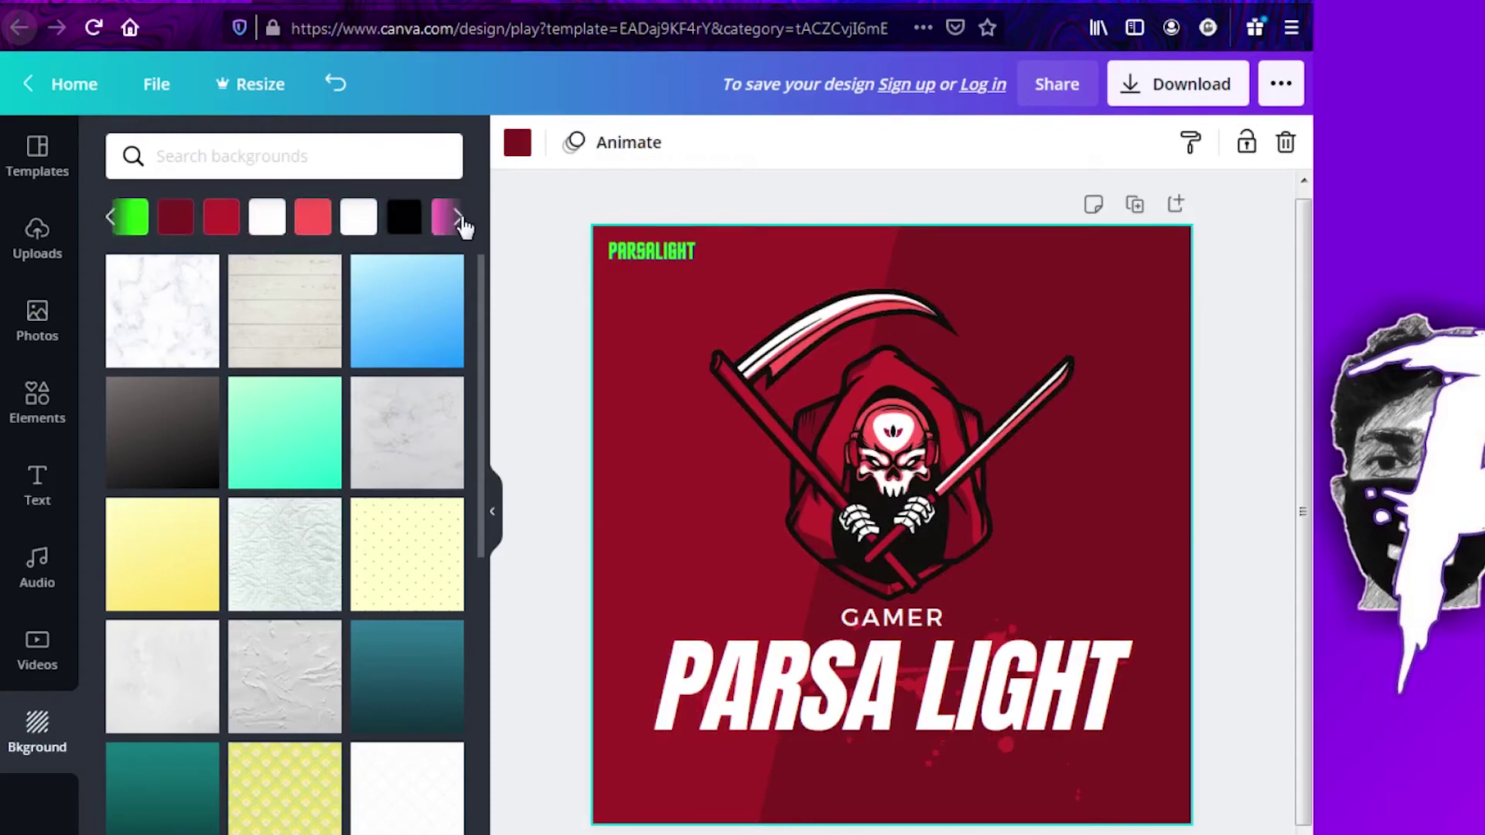
click(461, 223)
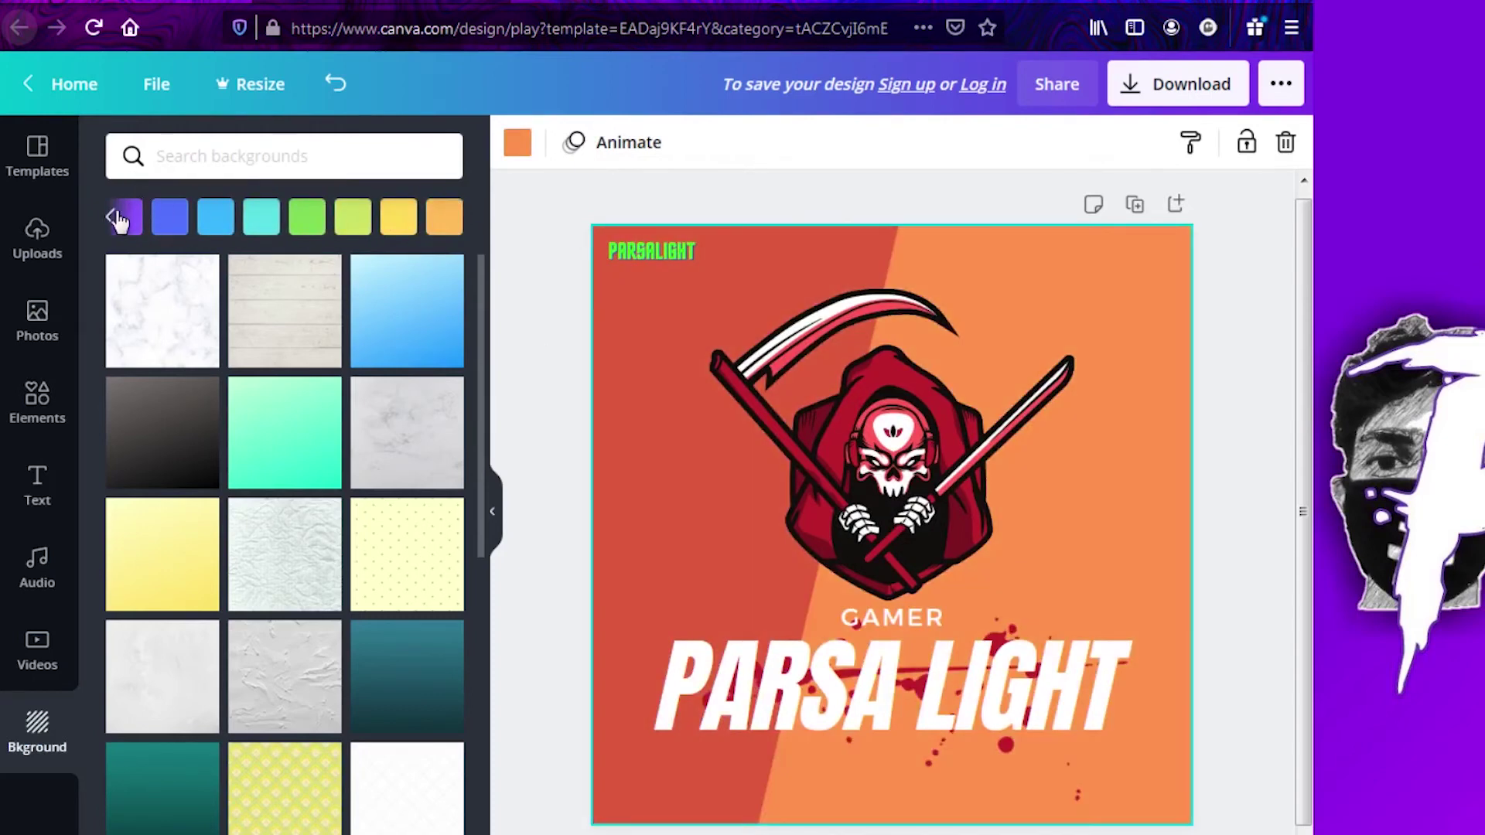
click(111, 217)
click(261, 218)
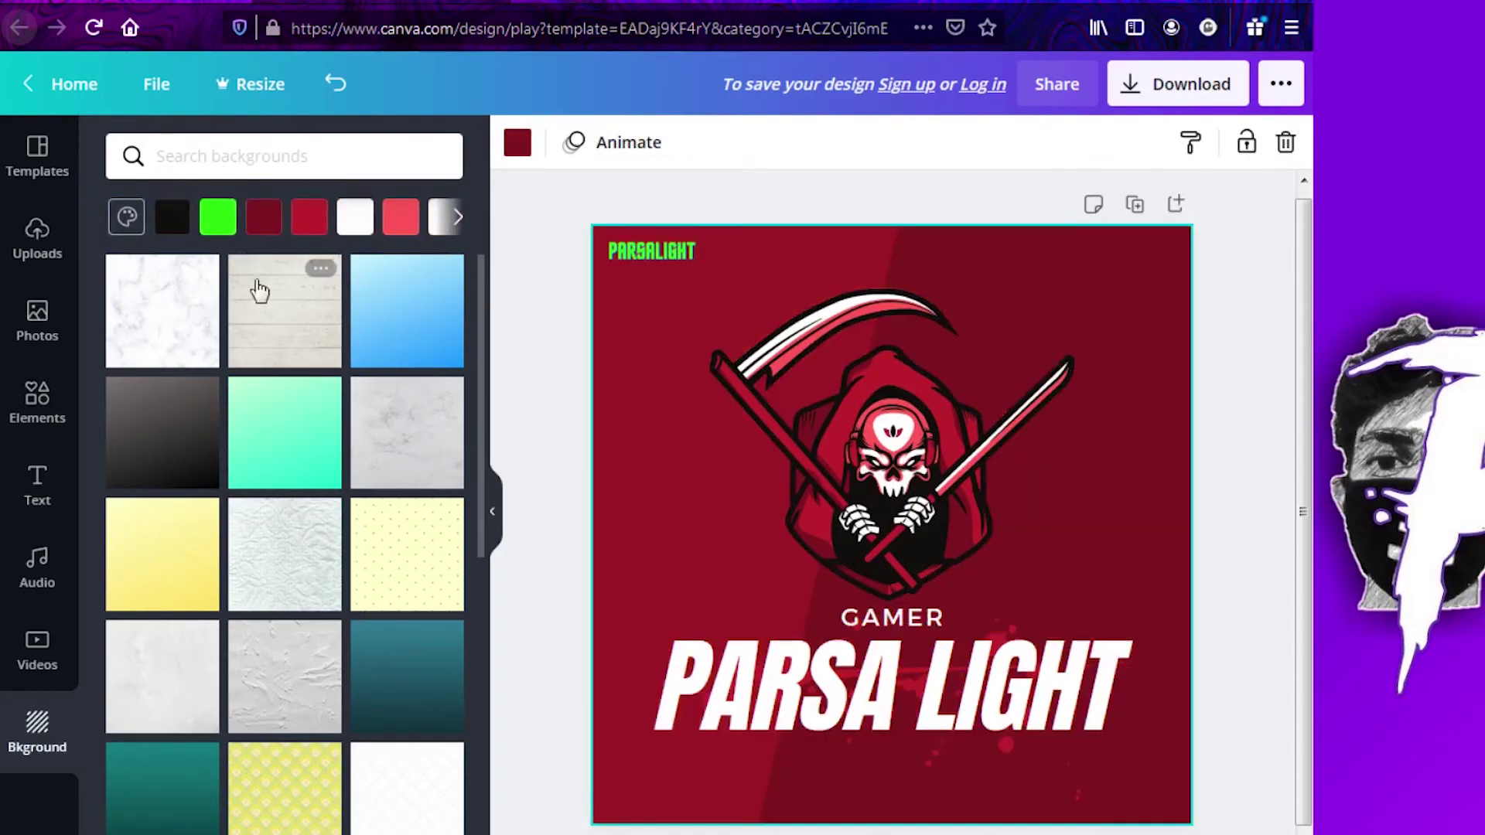
- Try the bright green background behind the slanted shape once more, and restore dark red
click(685, 537)
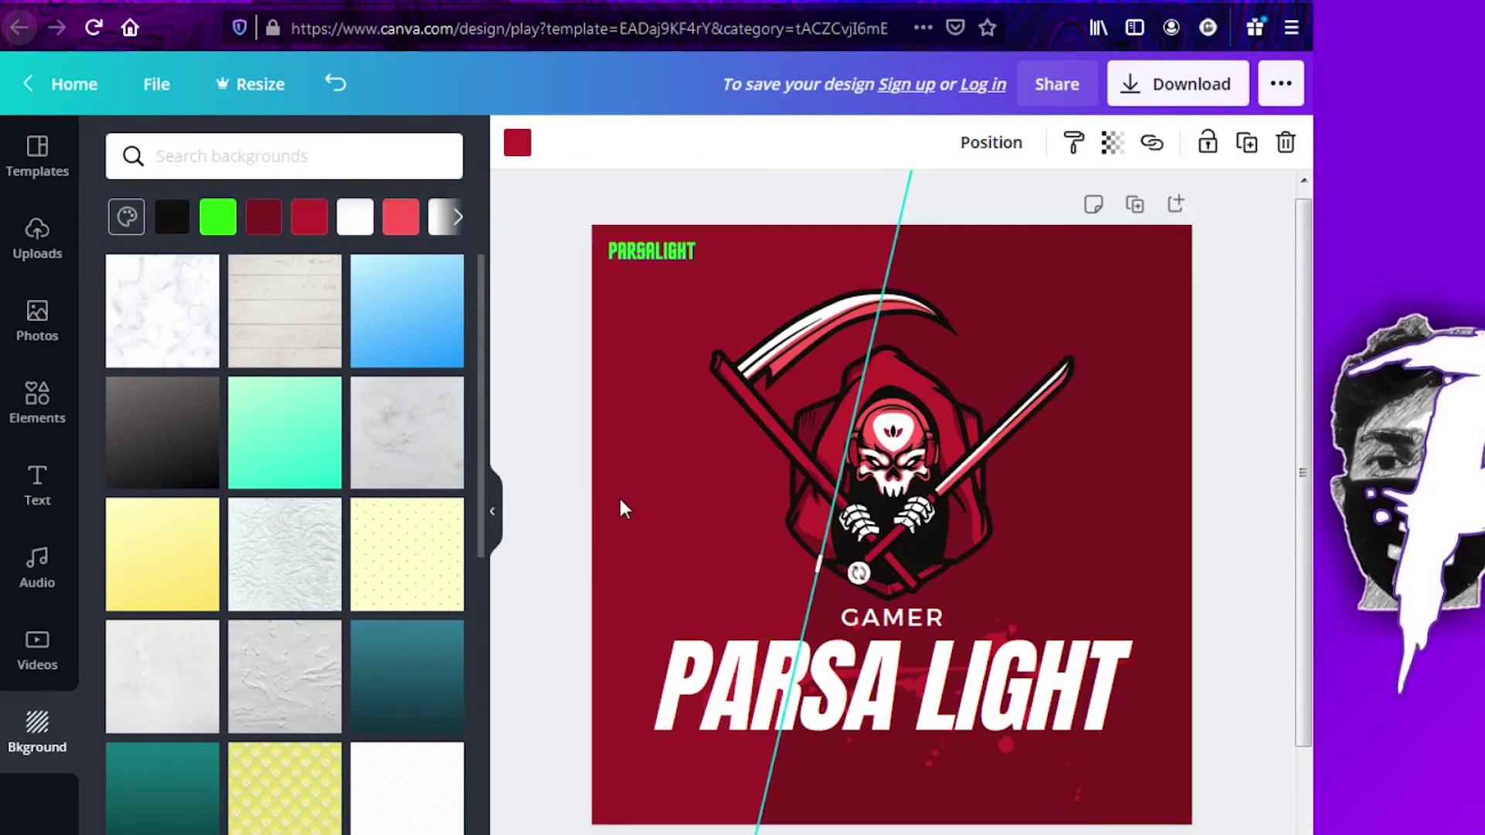
click(219, 217)
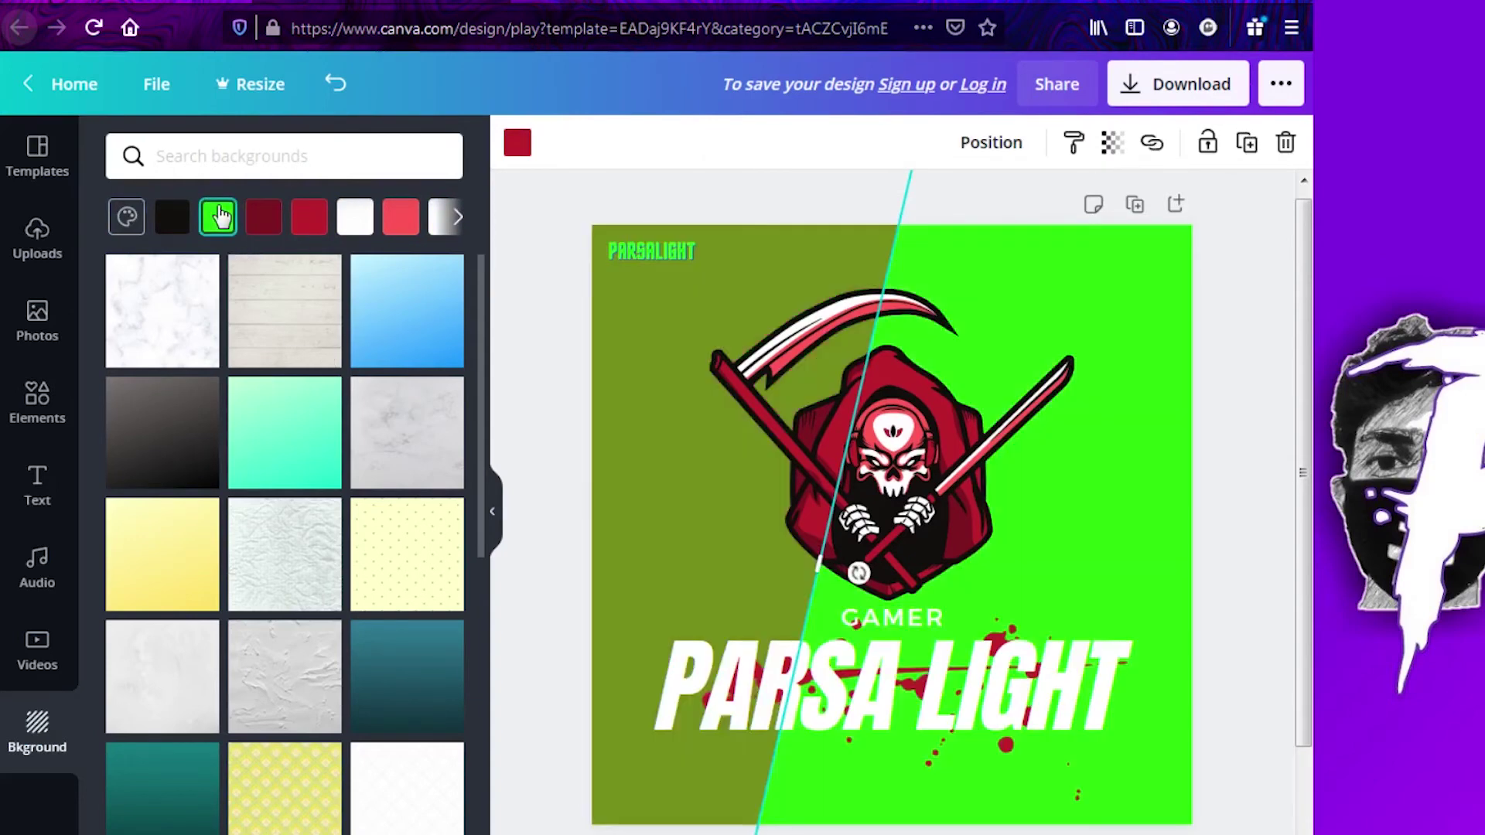
click(263, 218)
- Collapse the sidebar and deselect the slanted shape to view the whole logo
click(730, 393)
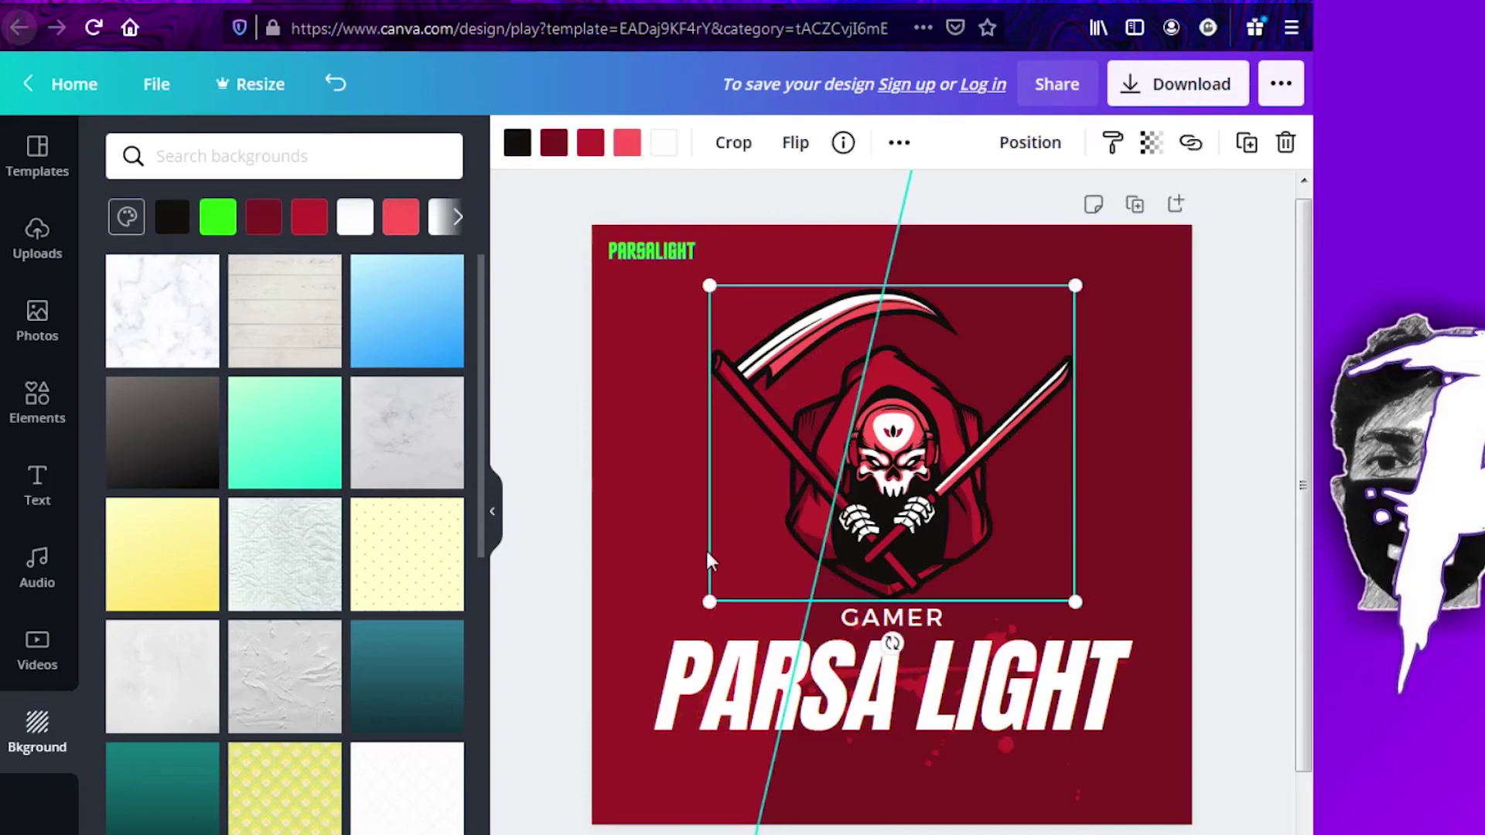
click(656, 542)
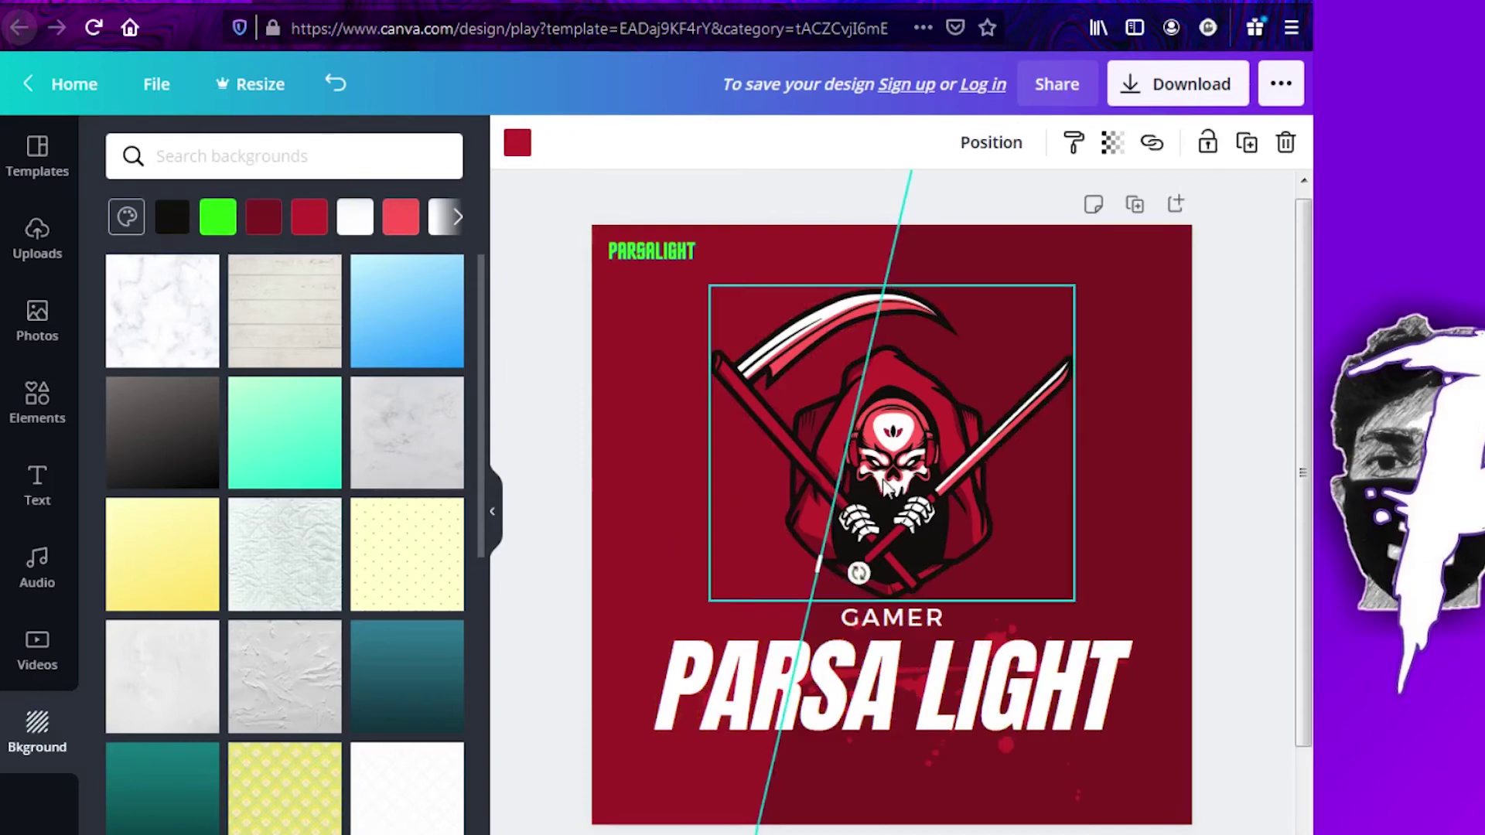
click(58, 160)
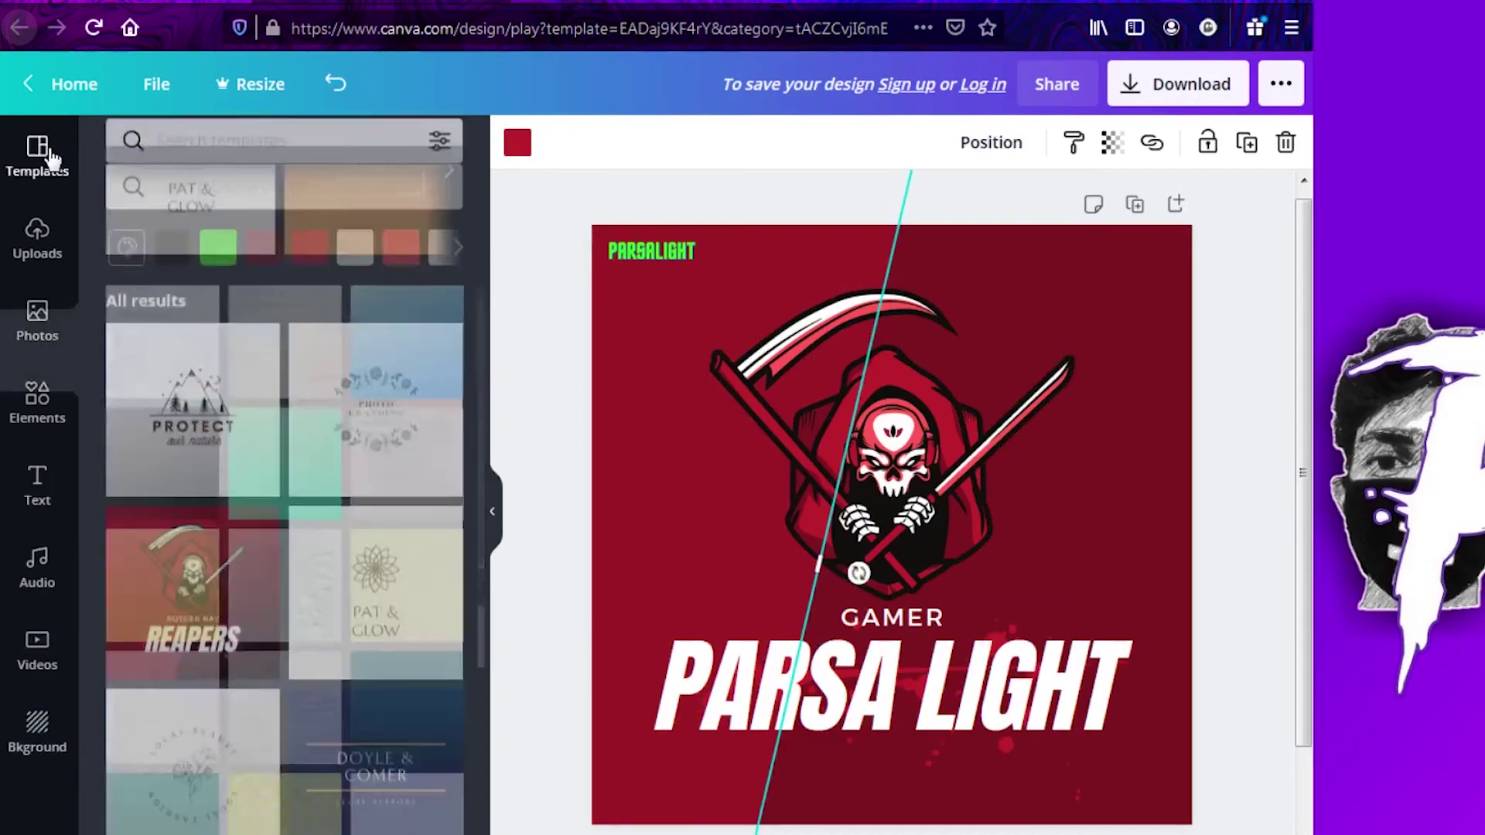
click(493, 511)
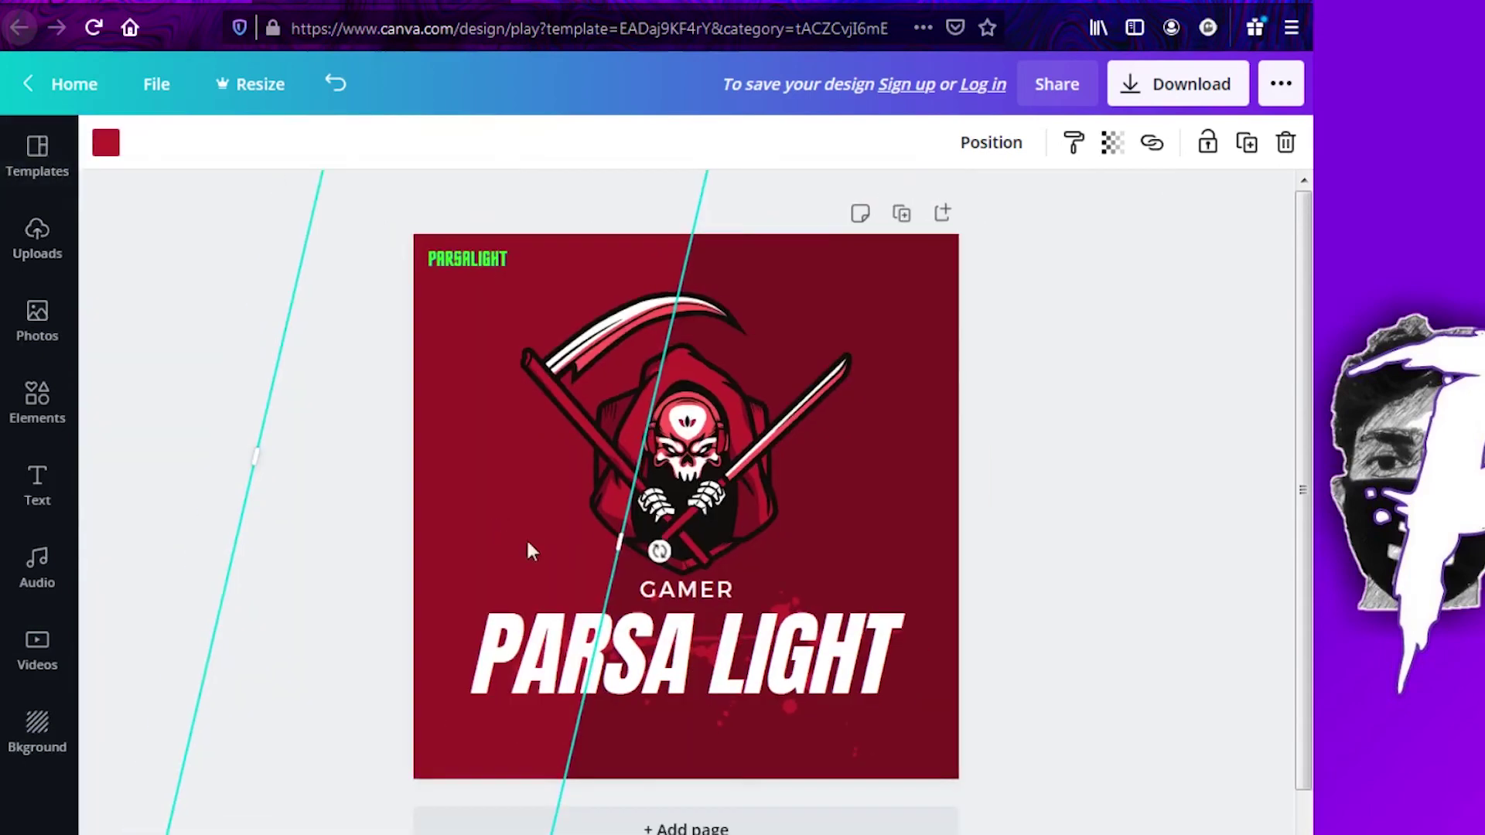
click(1301, 449)
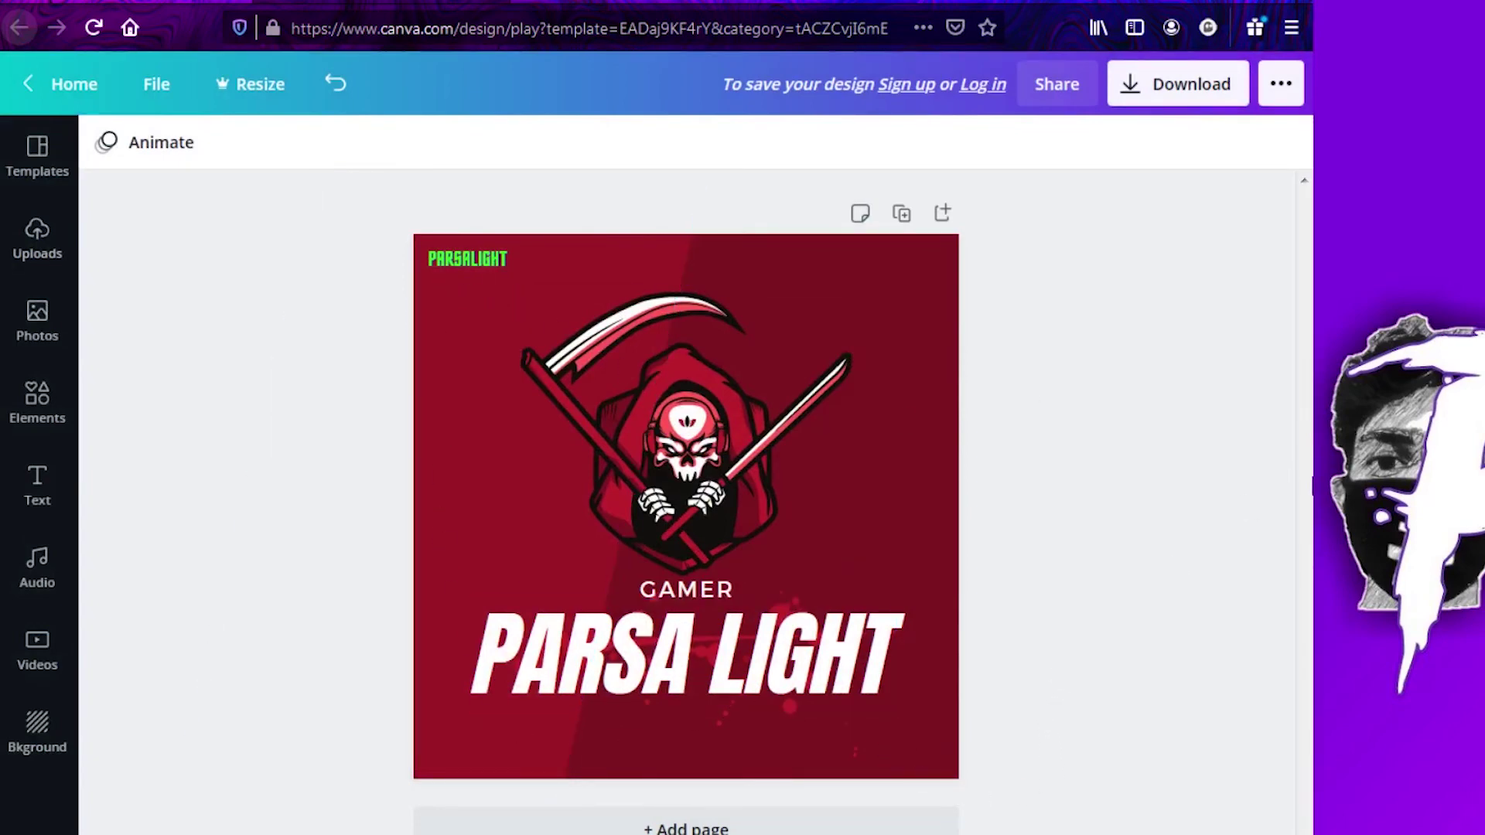
- Download the logo as a PNG file and open the saved image in the photo viewer
click(1205, 99)
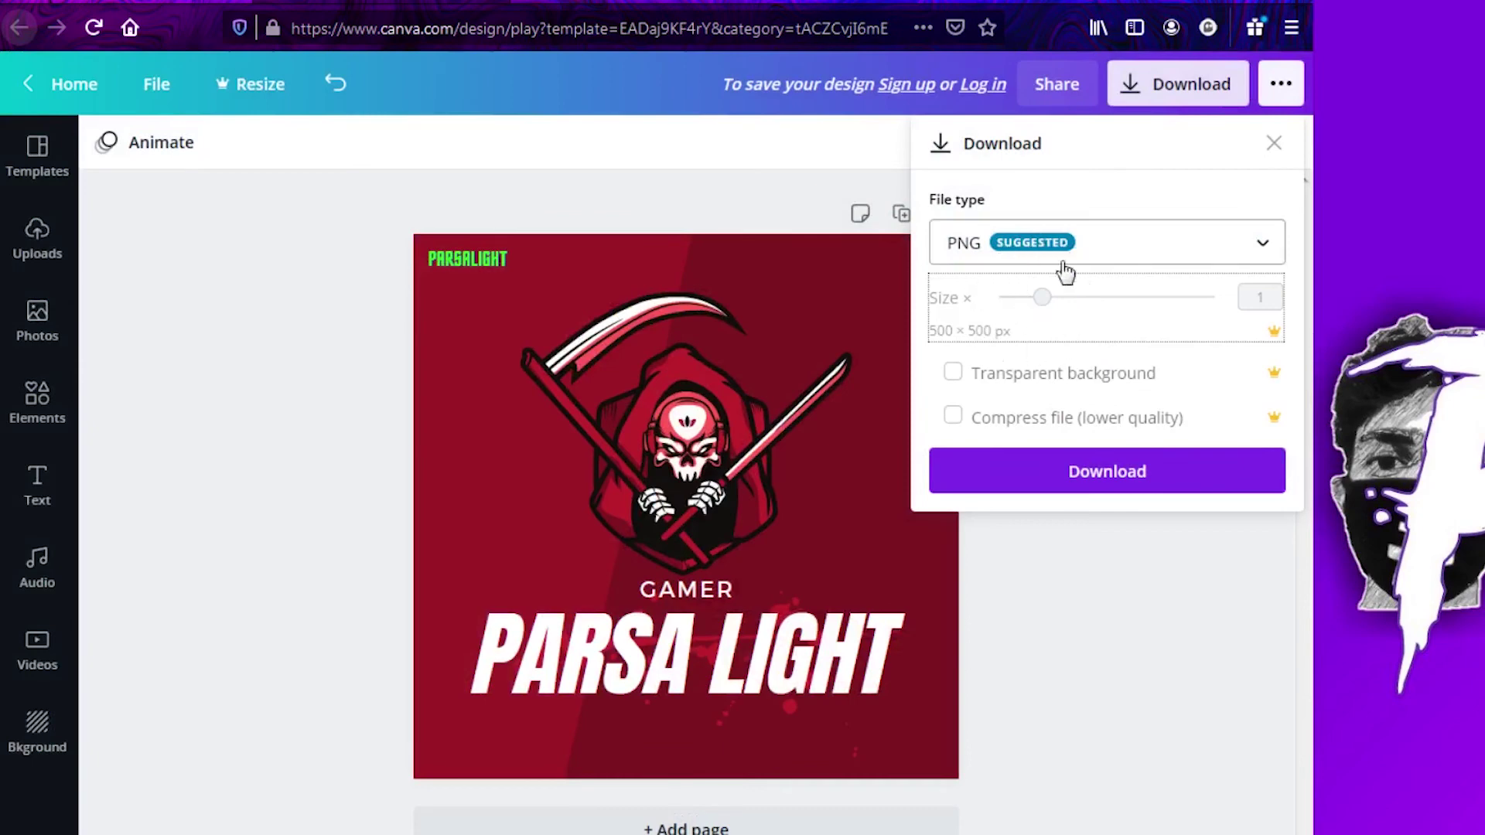
click(1037, 472)
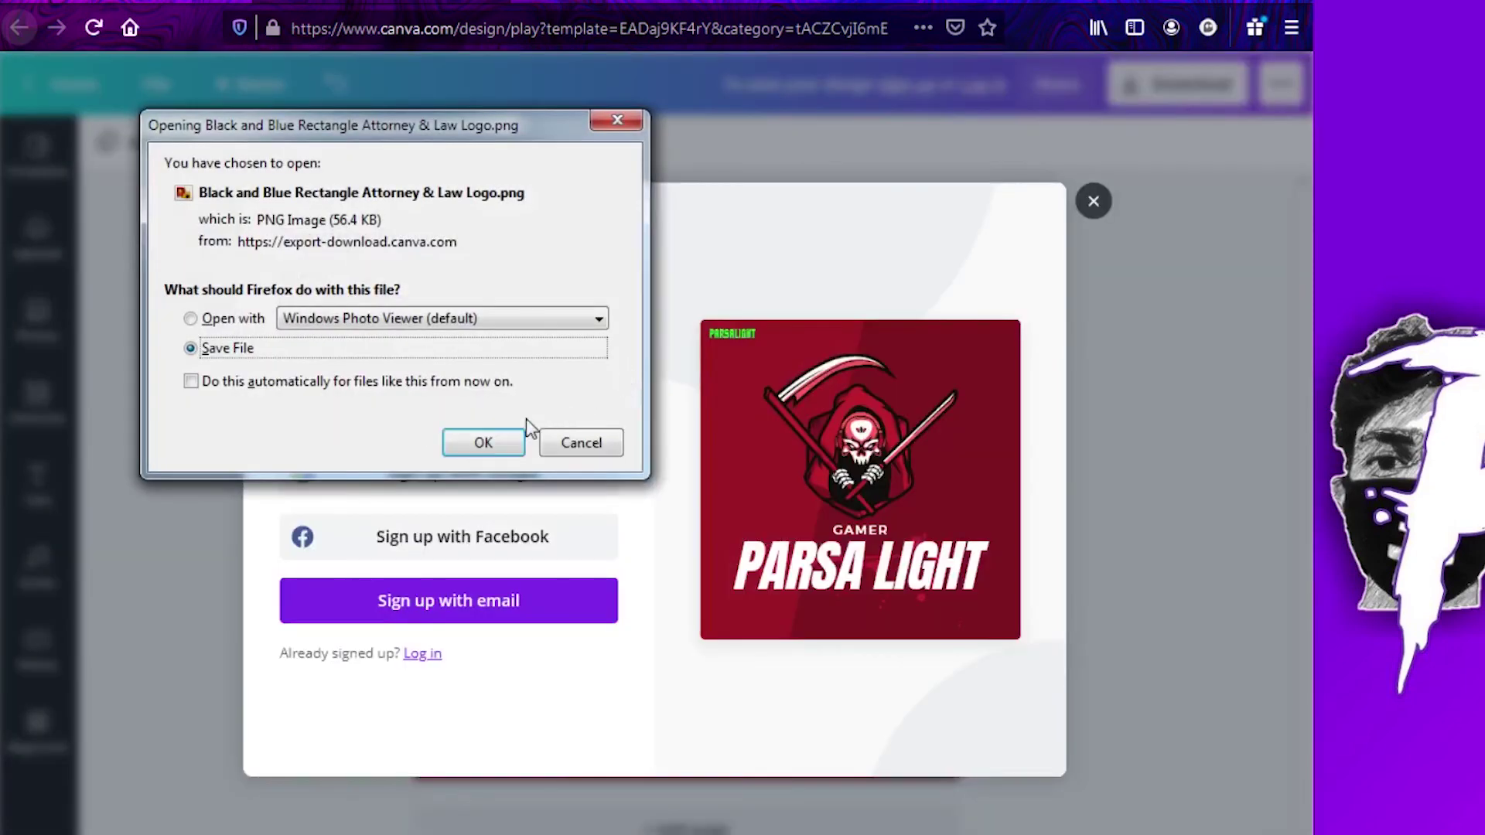
click(489, 442)
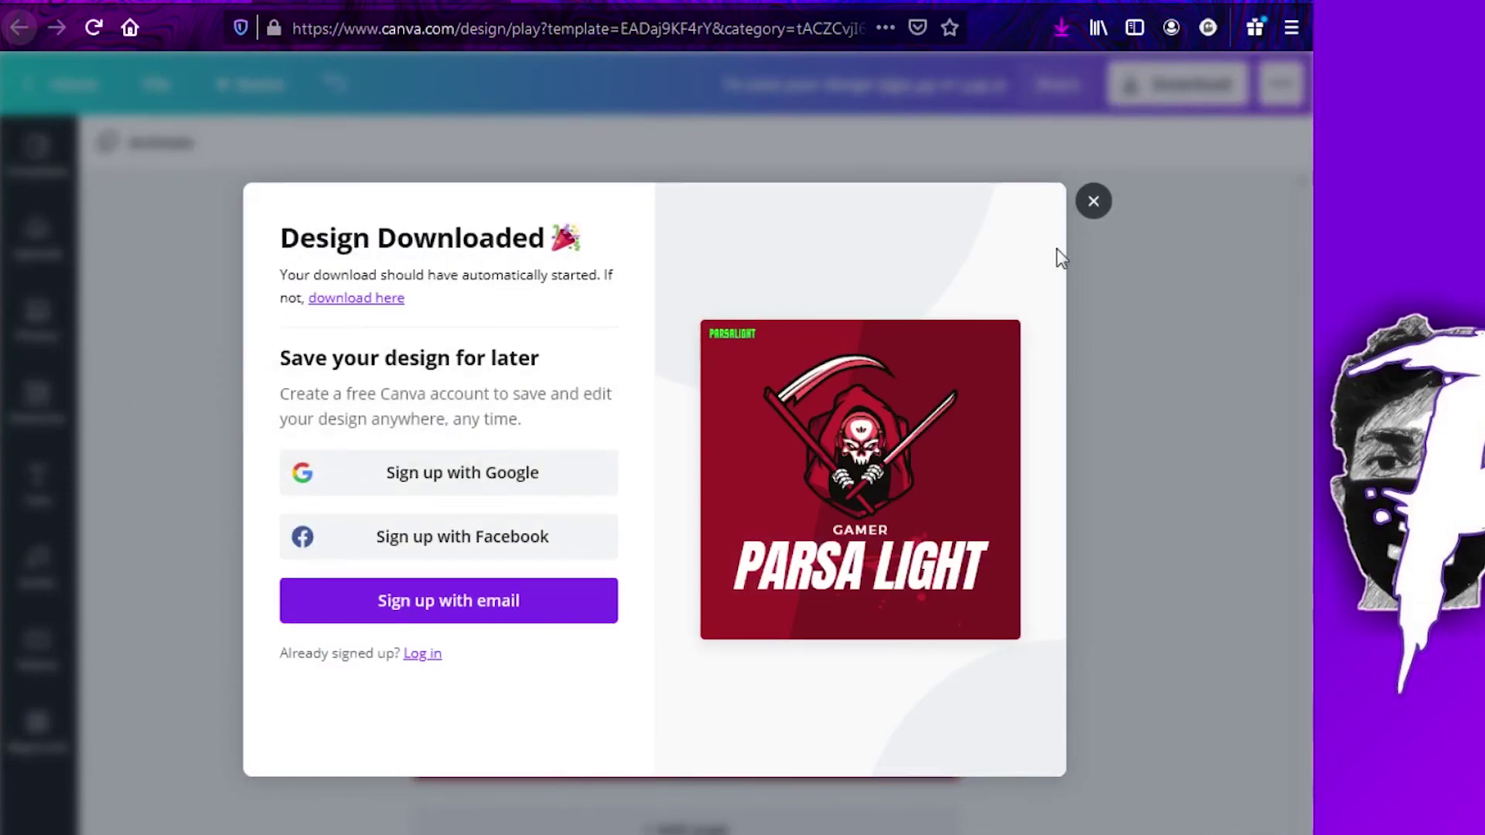
click(1092, 201)
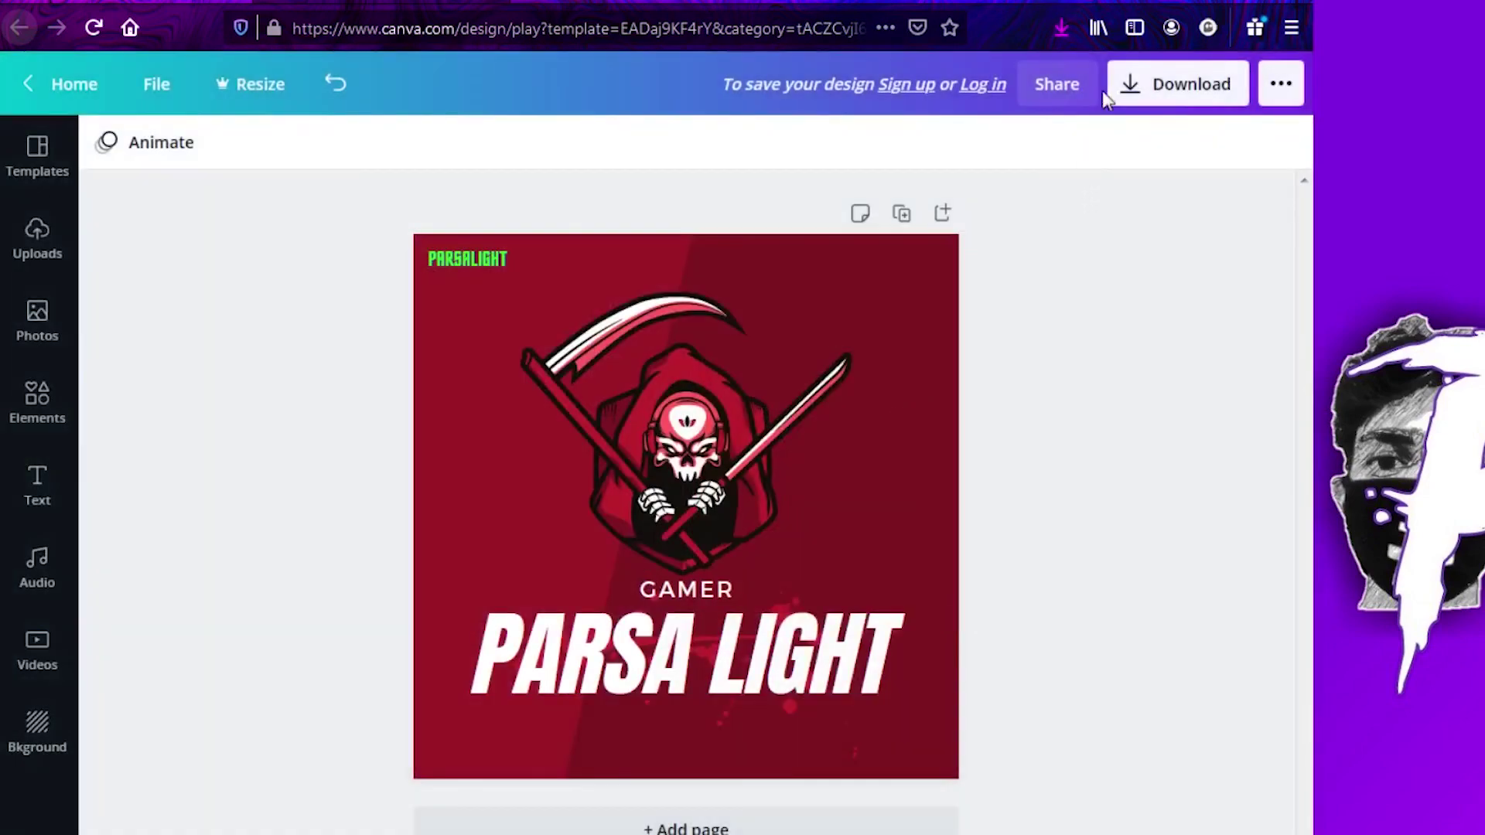
click(1068, 28)
click(929, 85)
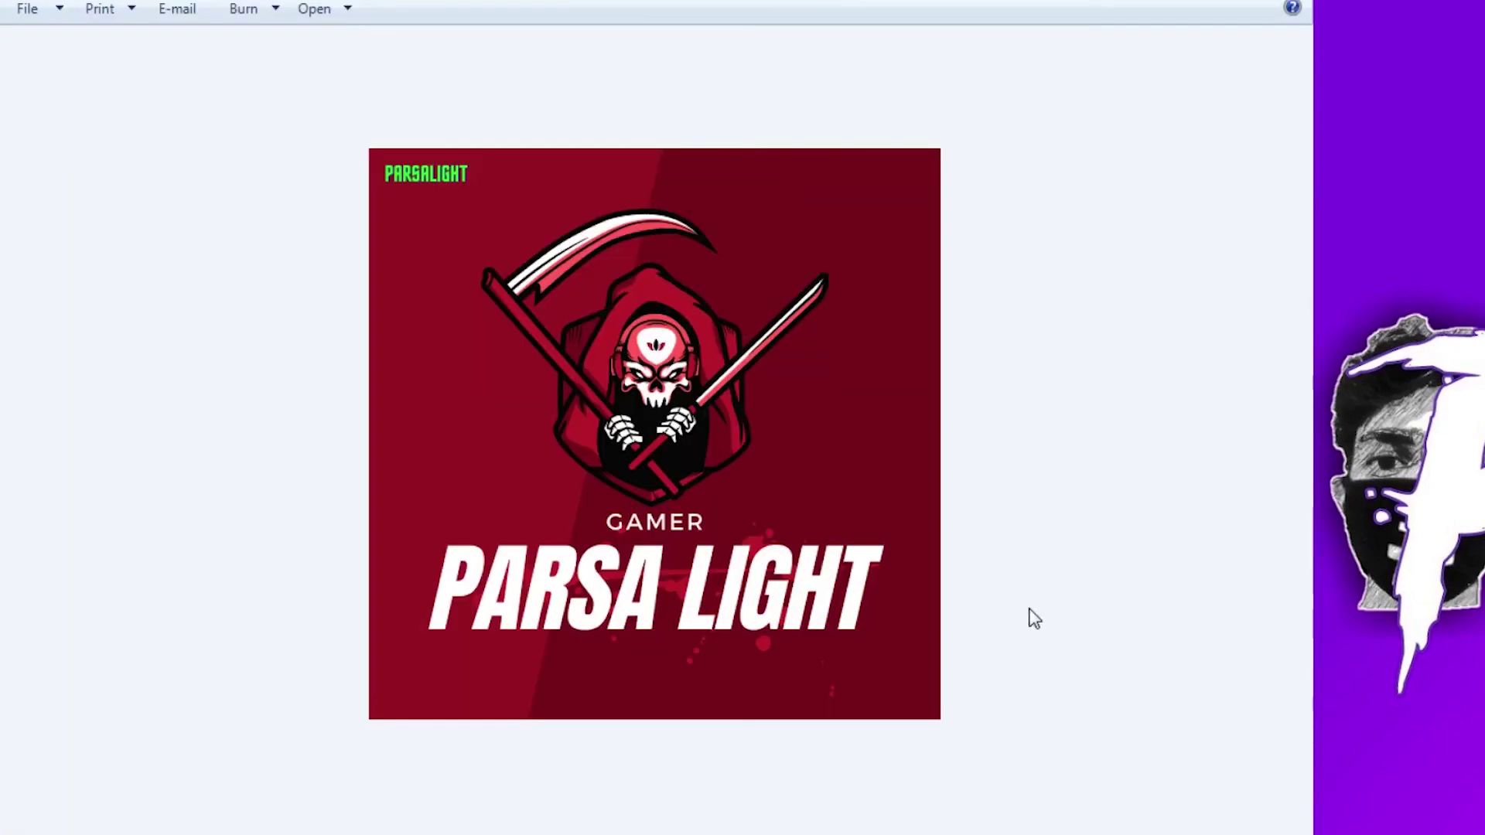